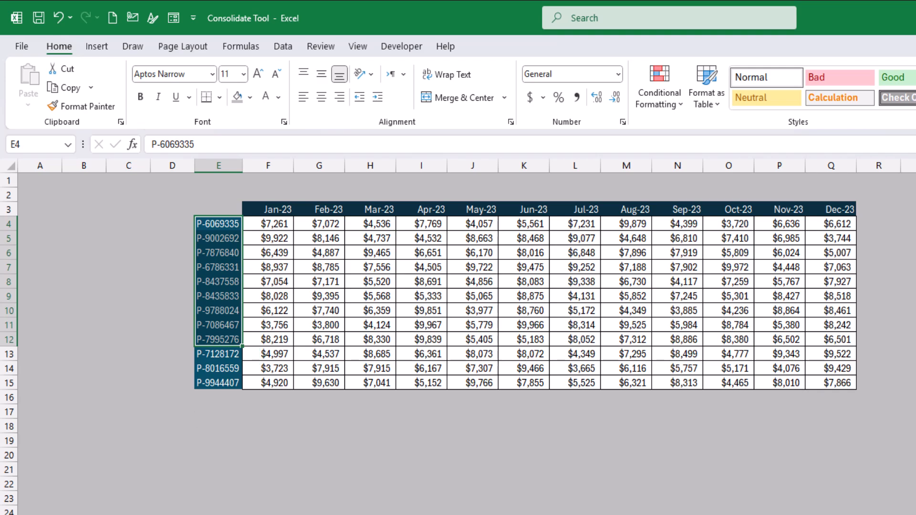
Look over the monthly product tables on the FY 2023, FY 2024 and FY 2025 sheets.
{"action": "key", "text": "ctrl+Page_Down"}
{"action": "key", "text": "ctrl+Page_Down"}
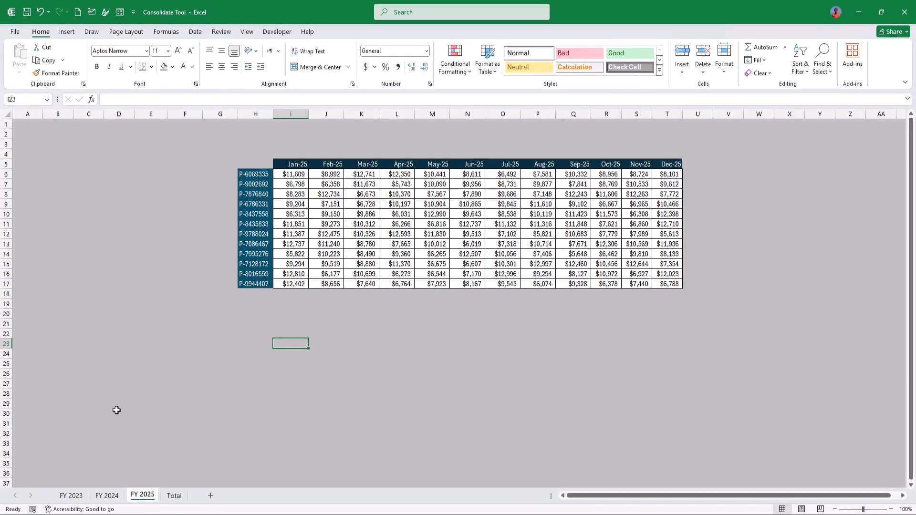
{"action": "left_click", "coordinate": [71, 495]}
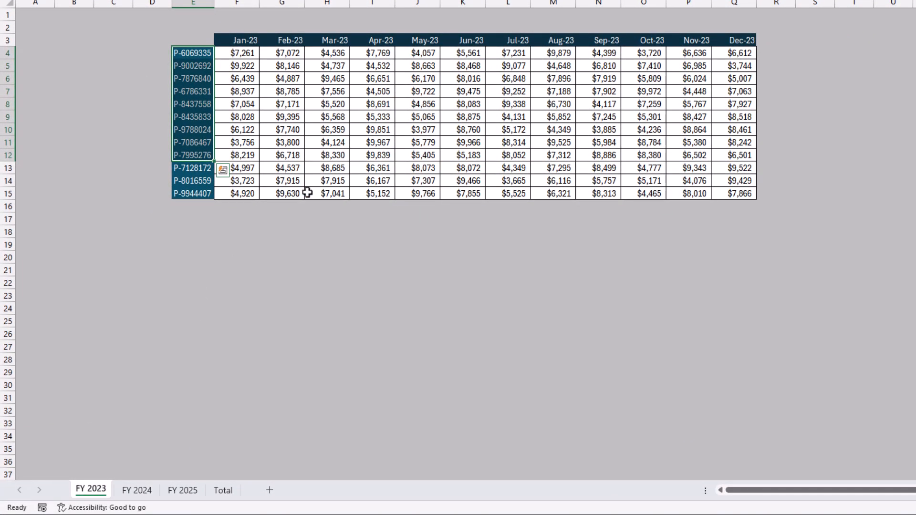
{"action": "left_click", "coordinate": [224, 431]}
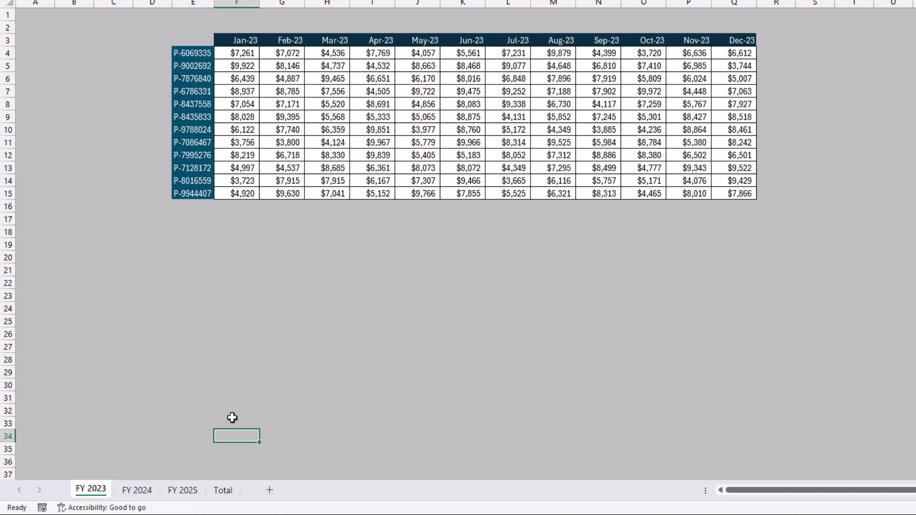
In cell D24 of the Total sheet, enter a SUM of 'FY 2023'!F4, 'FY 2024'!F7 and 'FY 2025'!I6.
{"action": "left_click", "coordinate": [222, 491]}
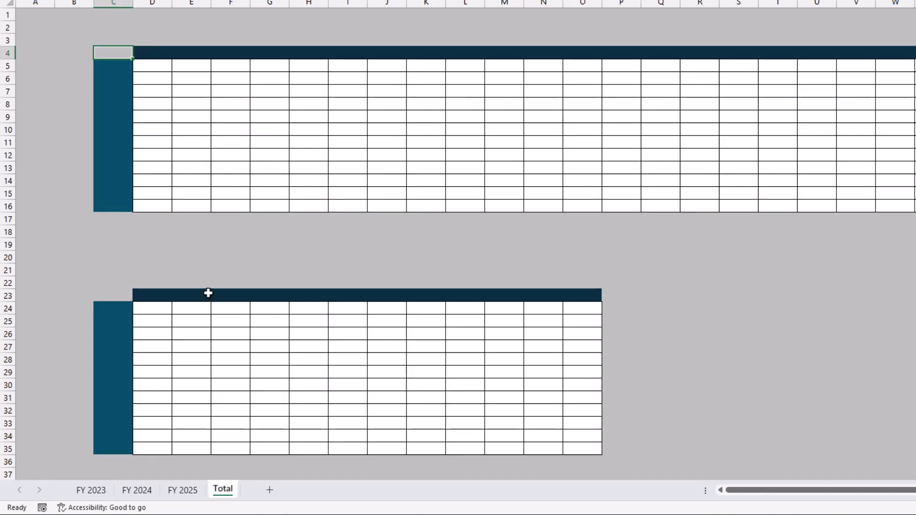
{"action": "left_click", "coordinate": [147, 311]}
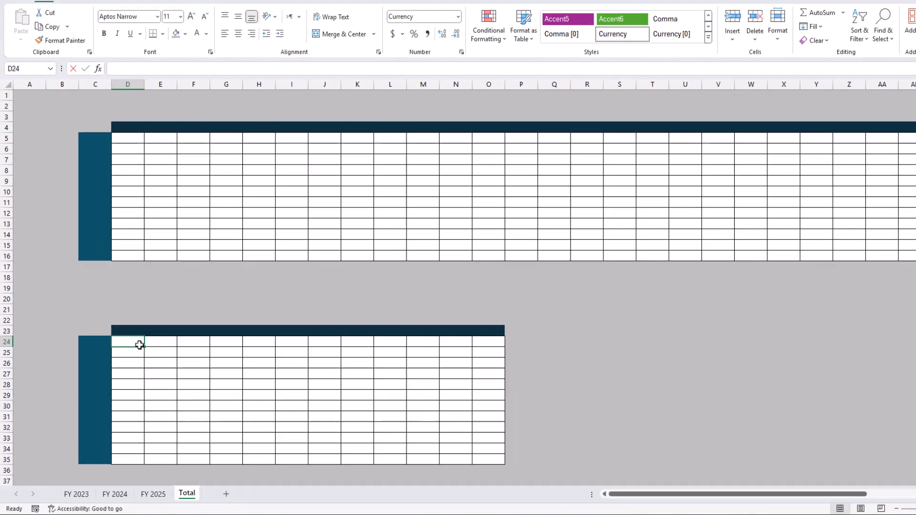
{"action": "type", "text": "=sum"}
{"action": "key", "text": "Tab"}
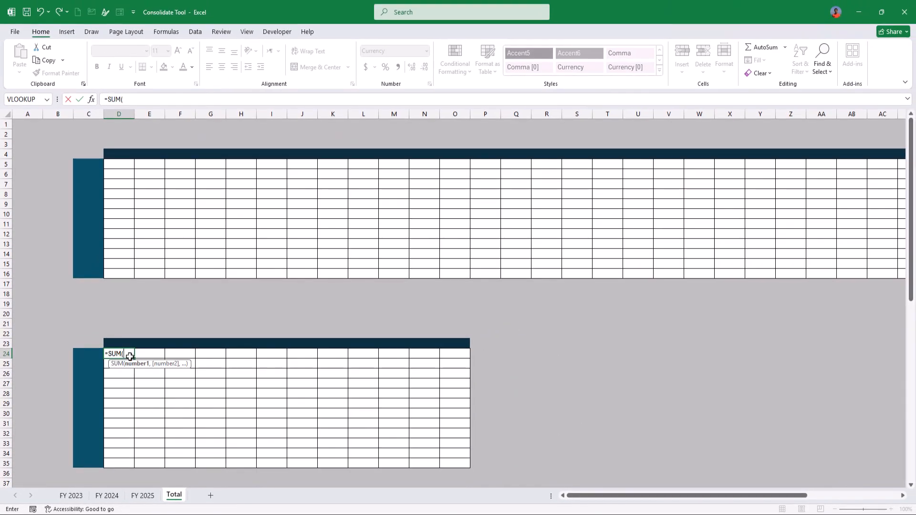
{"action": "left_click", "coordinate": [71, 496]}
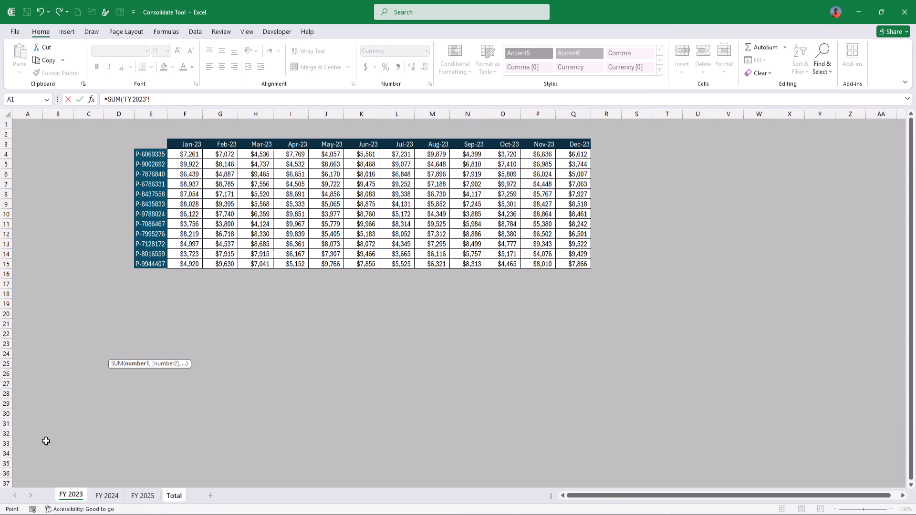
{"action": "left_click", "coordinate": [196, 154]}
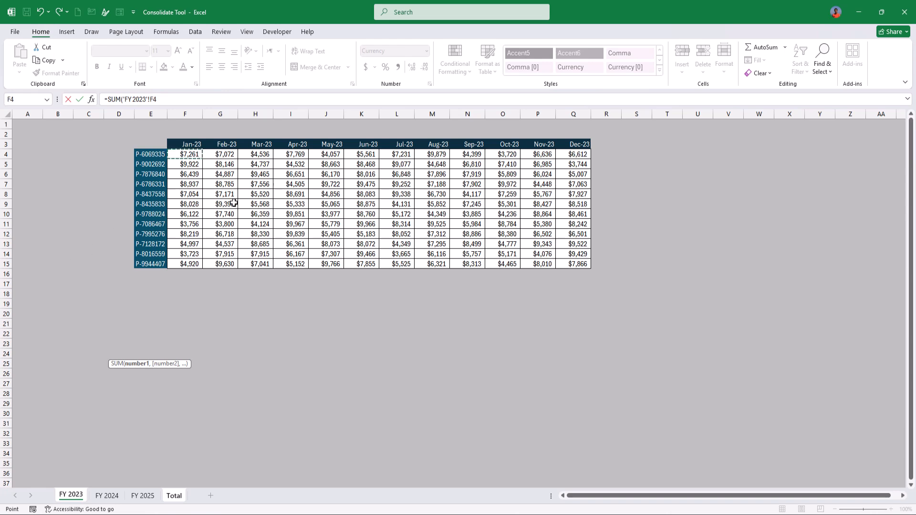
{"action": "type", "text": ","}
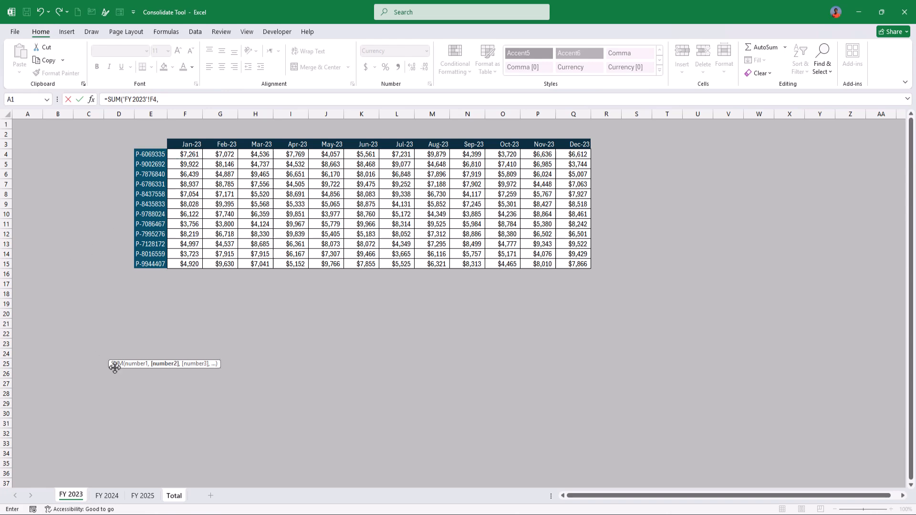
{"action": "left_click", "coordinate": [107, 496]}
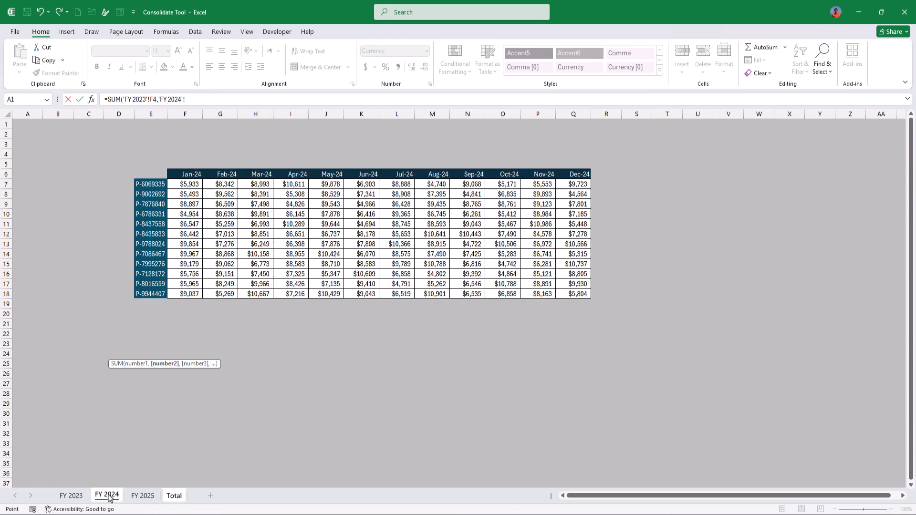
{"action": "left_click", "coordinate": [191, 184]}
{"action": "type", "text": ","}
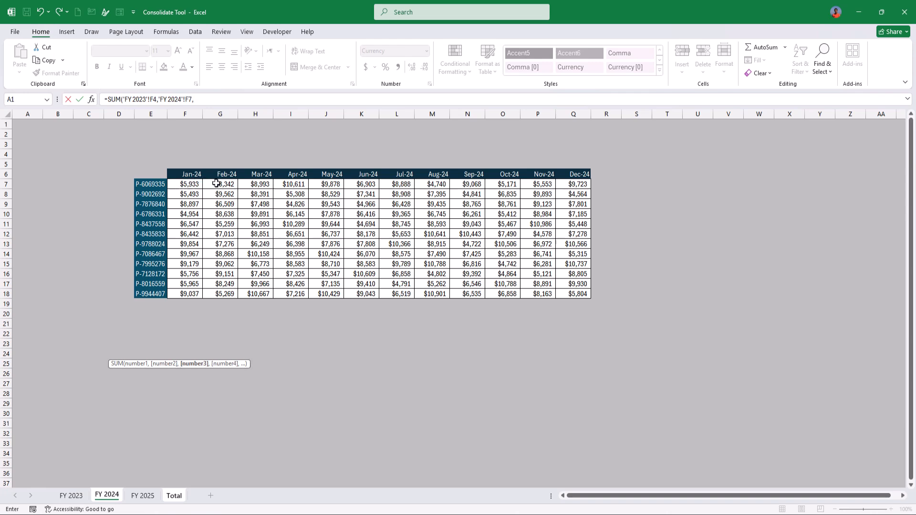
{"action": "left_click", "coordinate": [142, 495]}
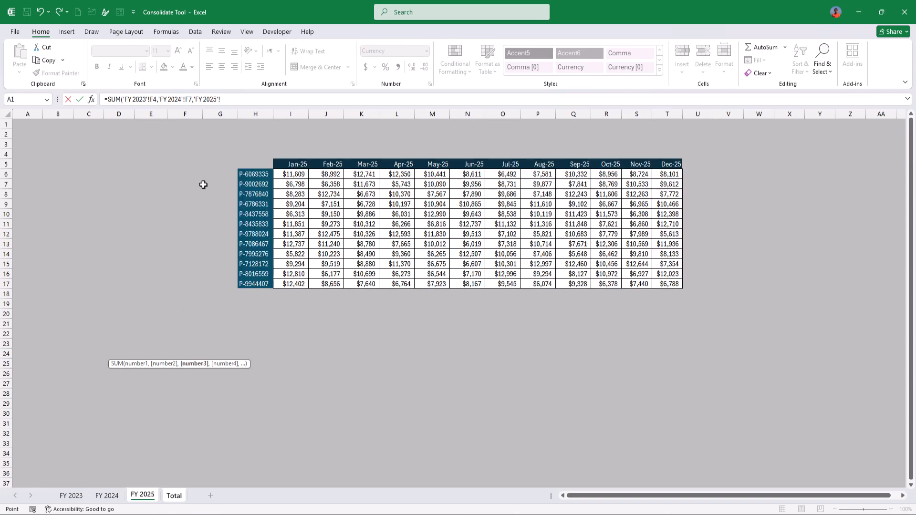
{"action": "left_click", "coordinate": [294, 174]}
{"action": "key", "text": "Return"}
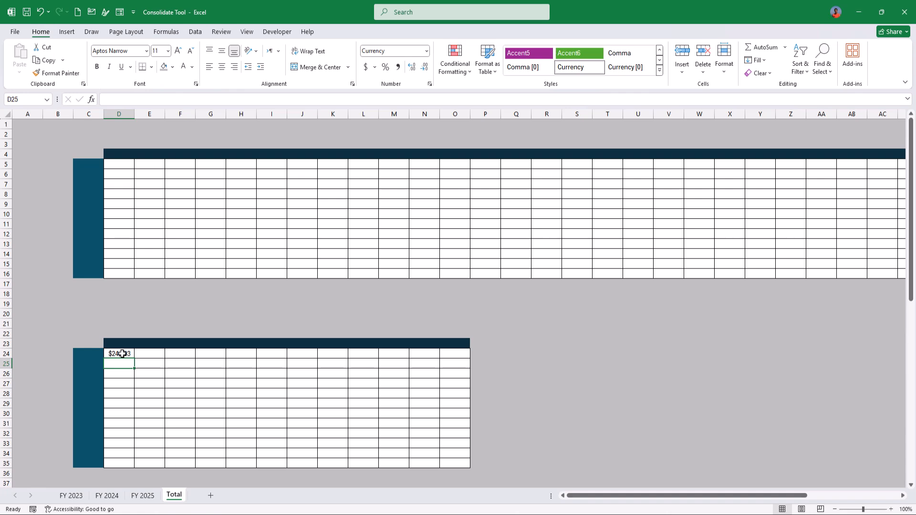
Copy the SUM formula from D24 across the whole lower table, D24:O35.
{"action": "left_click", "coordinate": [123, 354]}
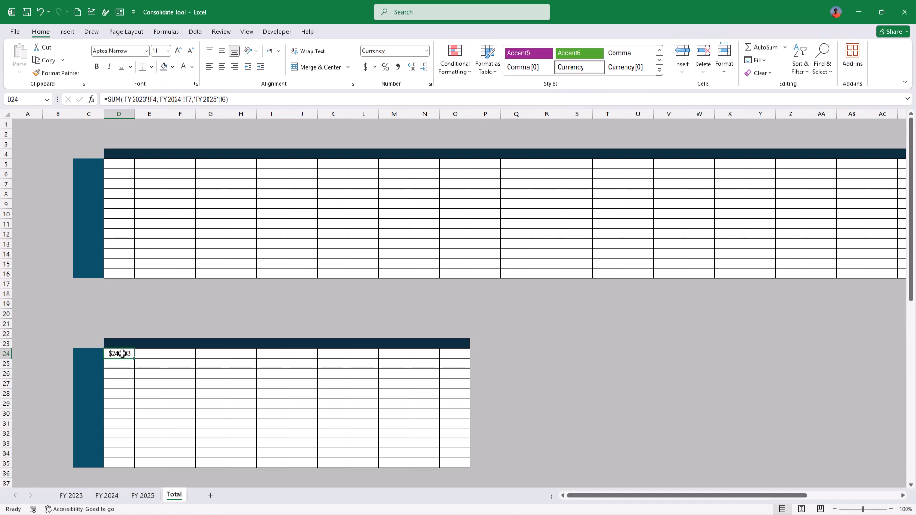
{"action": "key", "text": "ctrl+c"}
{"action": "left_click_drag", "start_coordinate": [123, 354], "coordinate": [459, 460]}
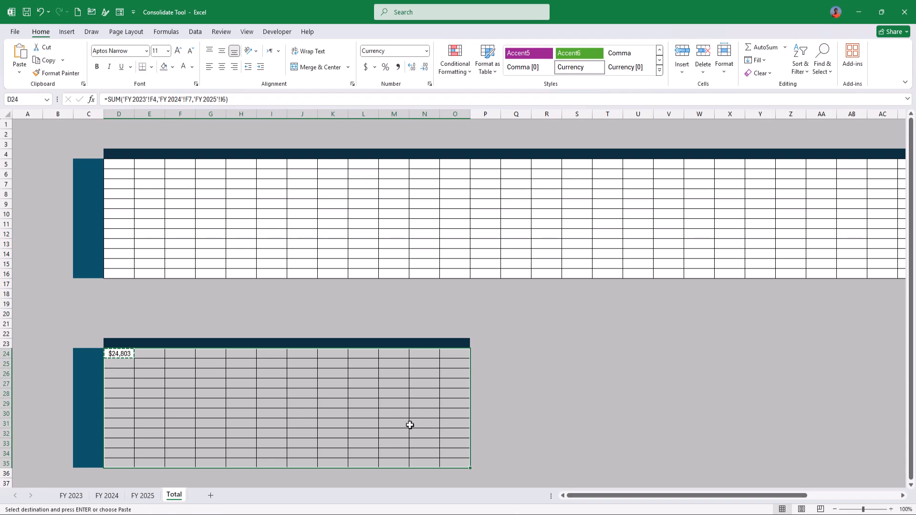
{"action": "key", "text": "ctrl+v"}
{"action": "left_click", "coordinate": [333, 404]}
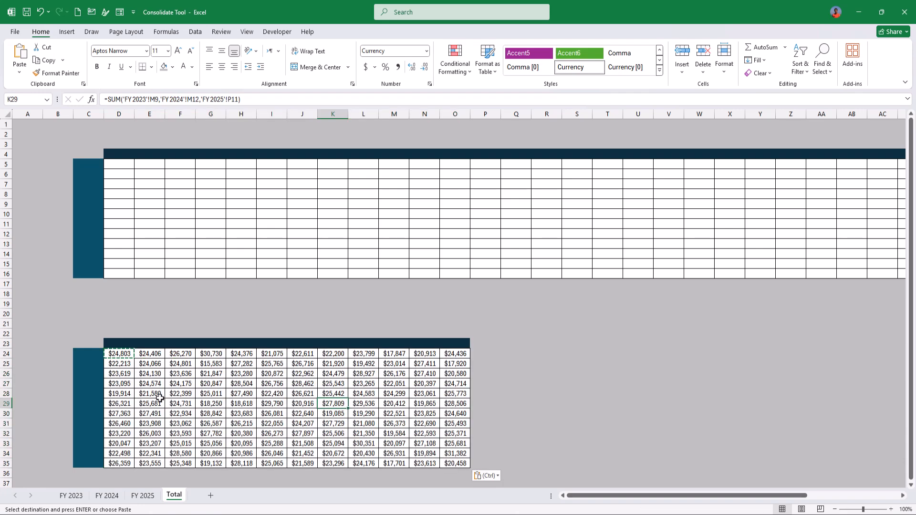
Compare the product code order and table layout across the FY 2023, FY 2024 and FY 2025 sheets.
{"action": "left_click", "coordinate": [71, 495]}
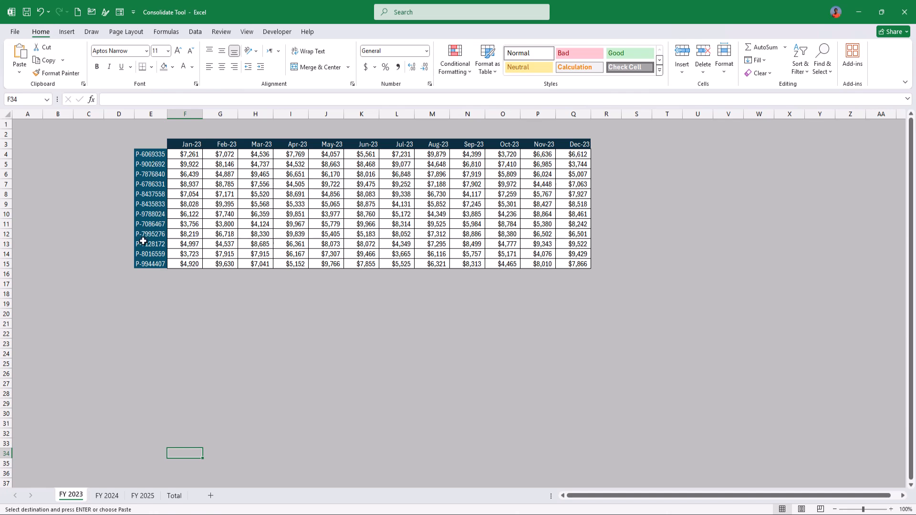
{"action": "left_click", "coordinate": [107, 495]}
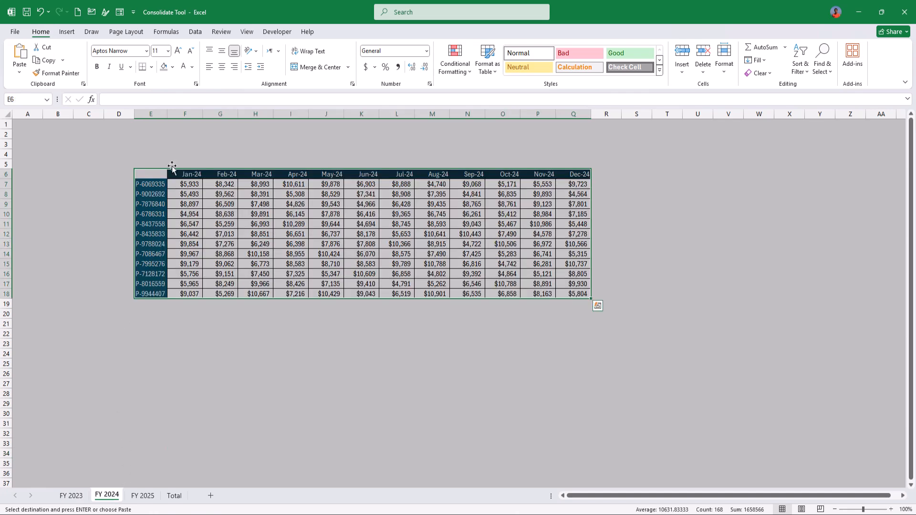
{"action": "left_click", "coordinate": [146, 224]}
{"action": "left_click", "coordinate": [142, 496]}
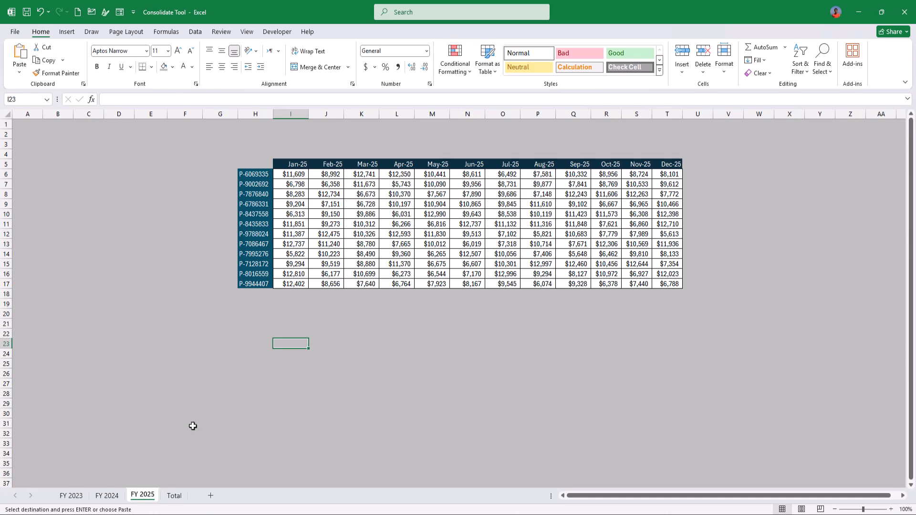
Clear the SUM formulas from D24:O35 on the Total sheet.
{"action": "left_click", "coordinate": [174, 496]}
{"action": "left_click_drag", "start_coordinate": [130, 352], "coordinate": [455, 464]}
{"action": "key", "text": "Delete"}
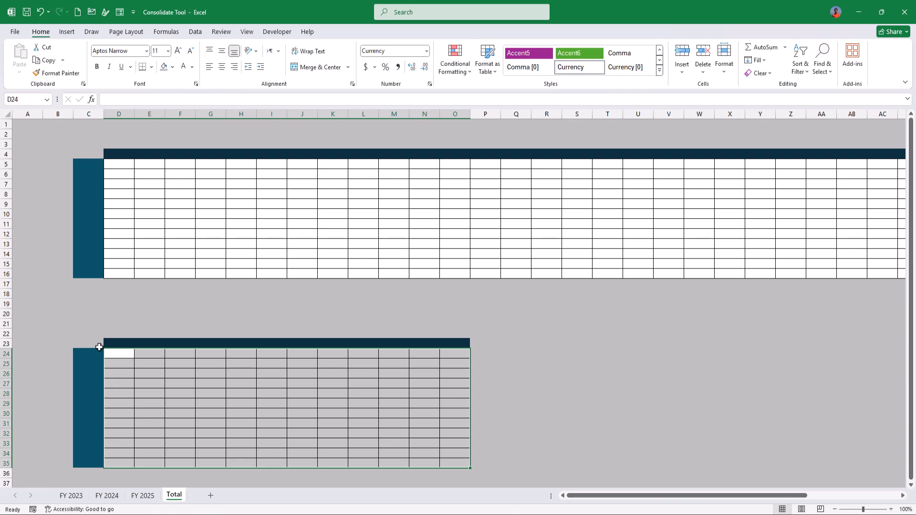
{"action": "left_click", "coordinate": [98, 344]}
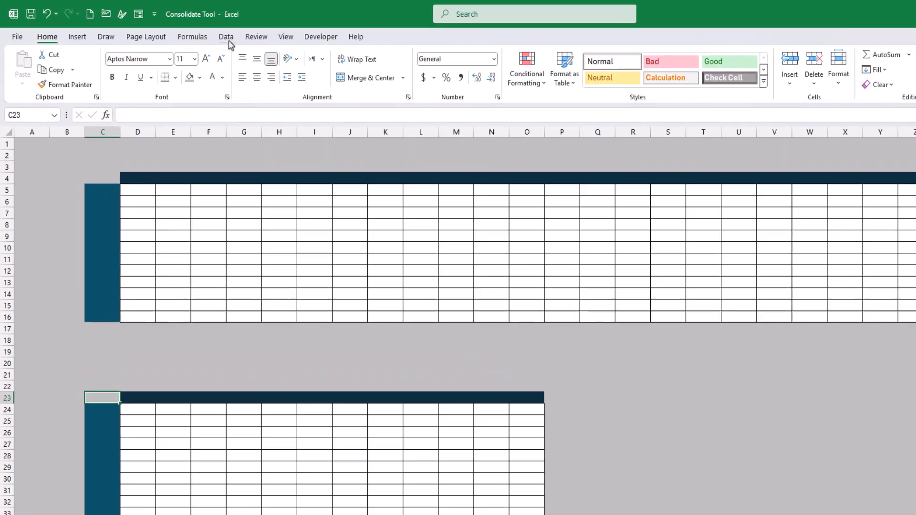
{"action": "left_click", "coordinate": [197, 32]}
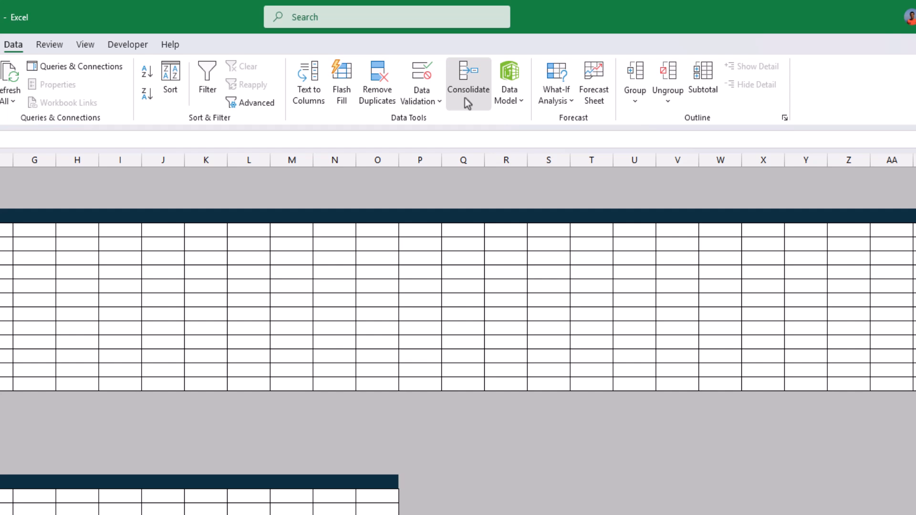
{"action": "left_click", "coordinate": [468, 102]}
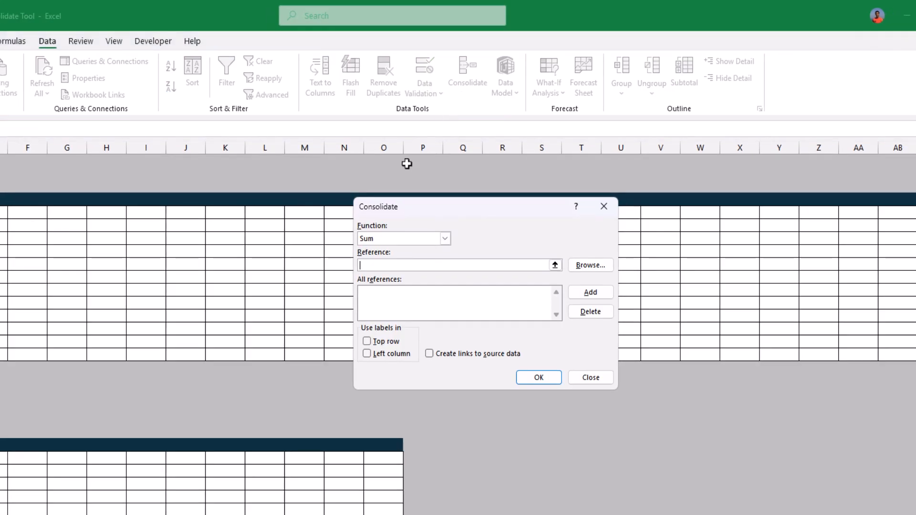
{"action": "left_click_drag", "start_coordinate": [421, 207], "coordinate": [210, 238]}
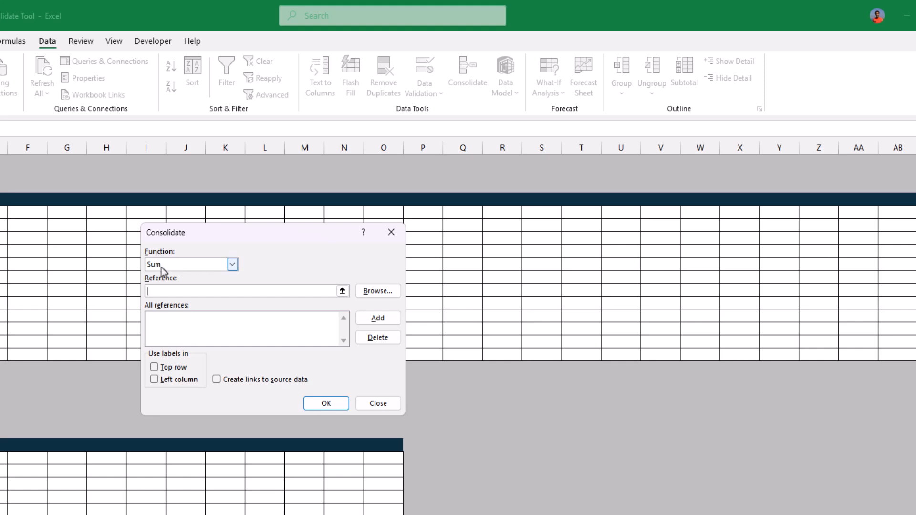
{"action": "left_click", "coordinate": [218, 265]}
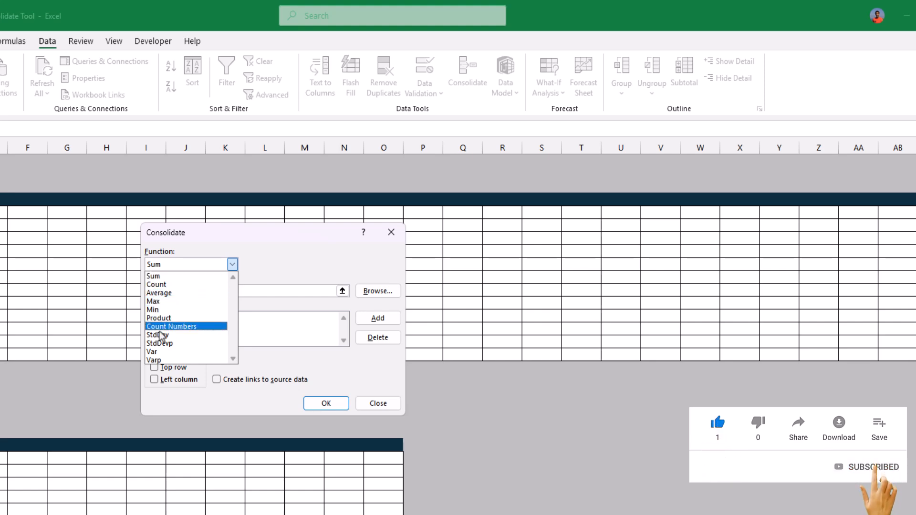
{"action": "left_click", "coordinate": [168, 276]}
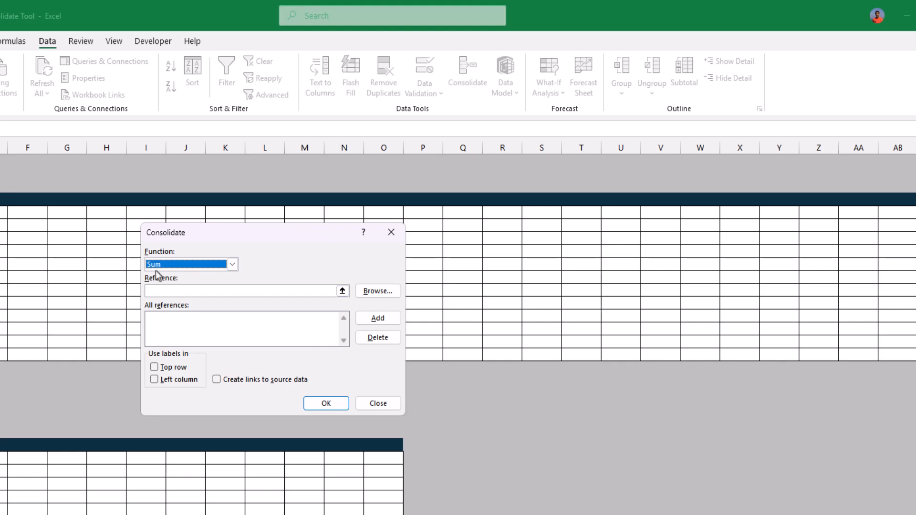
{"action": "left_click", "coordinate": [204, 295]}
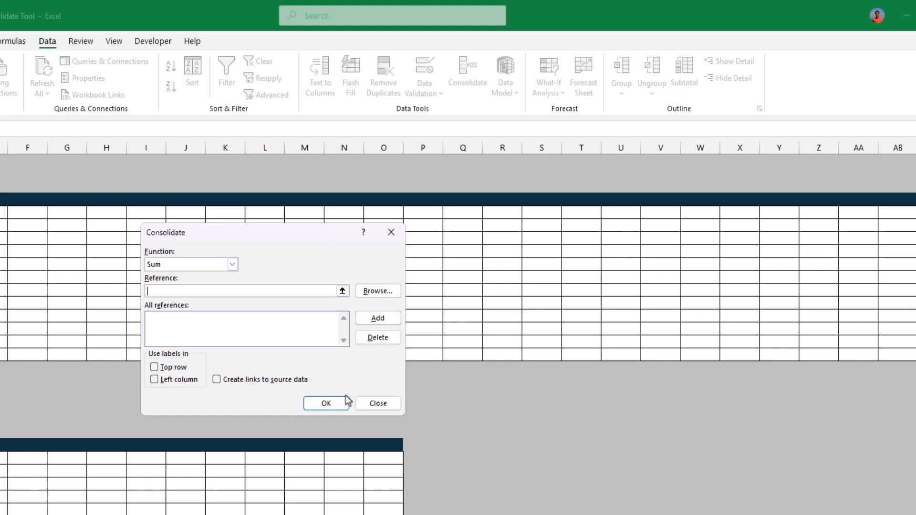
{"action": "left_click", "coordinate": [378, 403]}
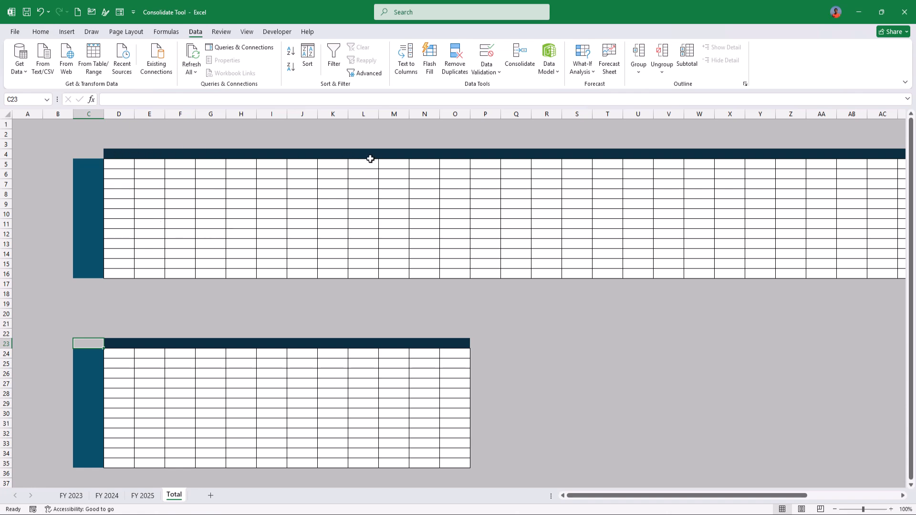
Start a Sum consolidation at cell C4 of the Total sheet and add the FY 2023 range $E$3:$Q$15 as a reference.
{"action": "left_click", "coordinate": [92, 152]}
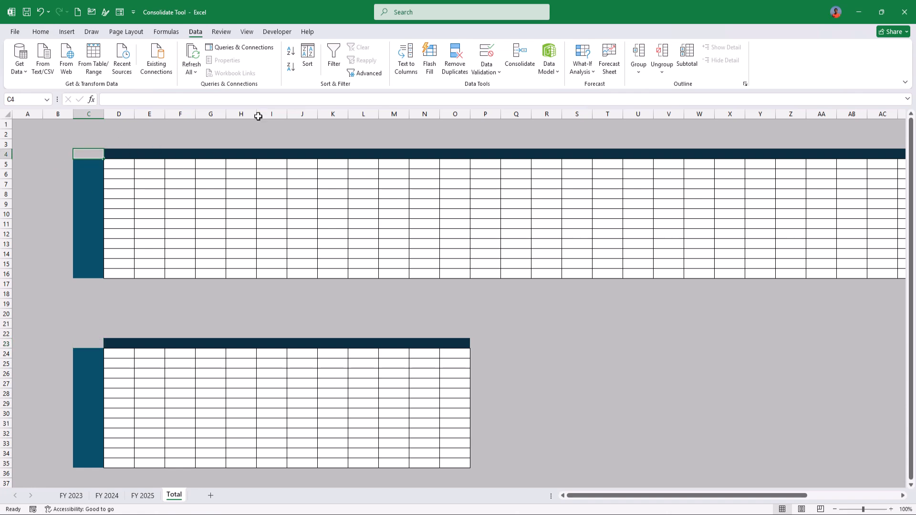
{"action": "left_click", "coordinate": [520, 61]}
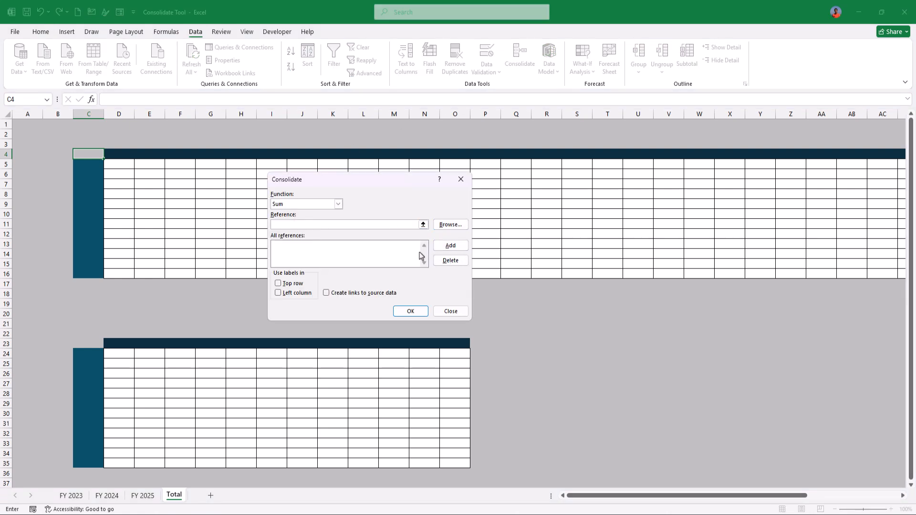
{"action": "left_click", "coordinate": [80, 499]}
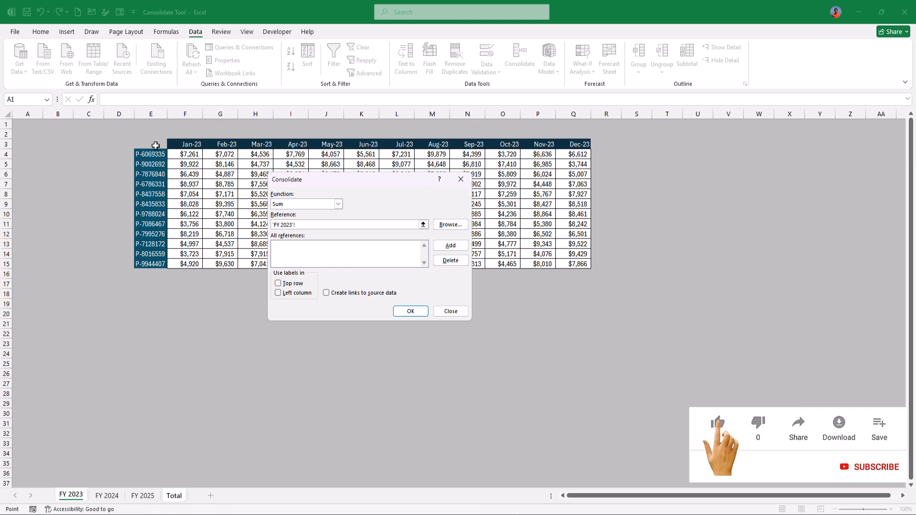
{"action": "left_click_drag", "start_coordinate": [156, 145], "coordinate": [581, 264]}
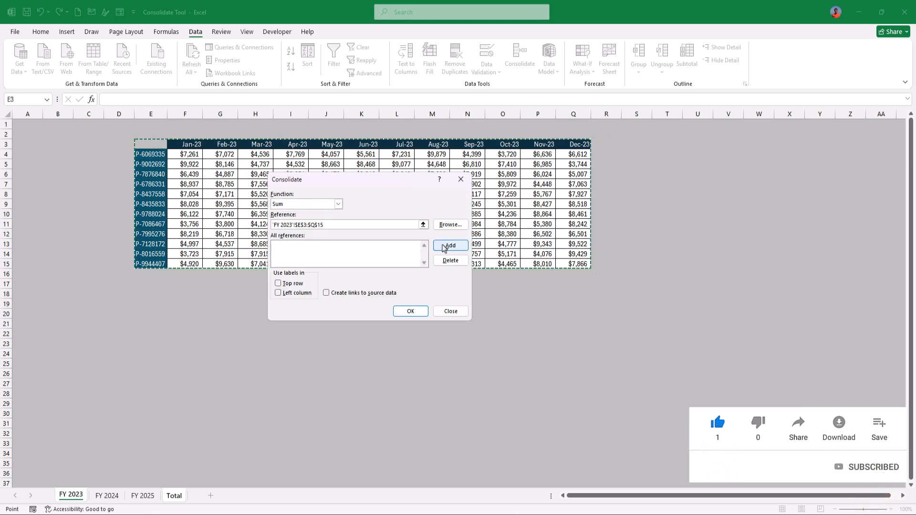
{"action": "left_click", "coordinate": [444, 248]}
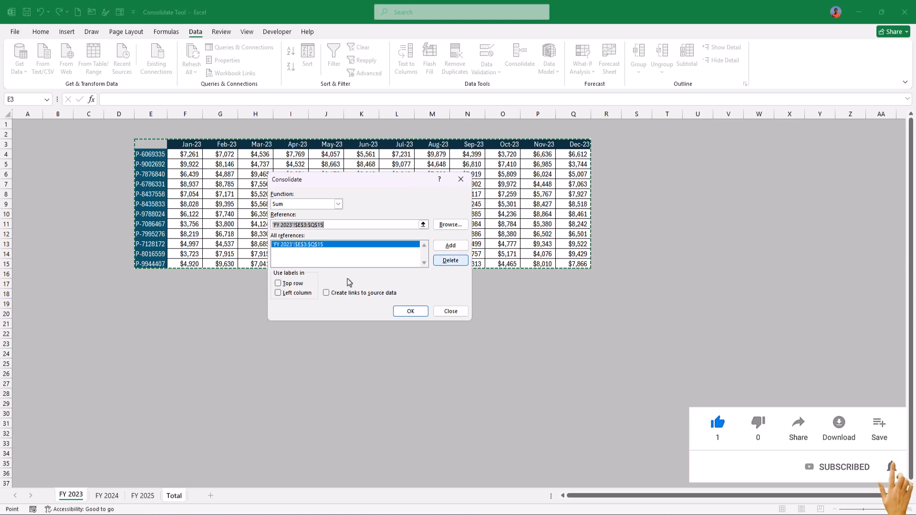
Add the FY 2024 range $E$6:$Q$18 to the consolidation references.
{"action": "left_click", "coordinate": [106, 496]}
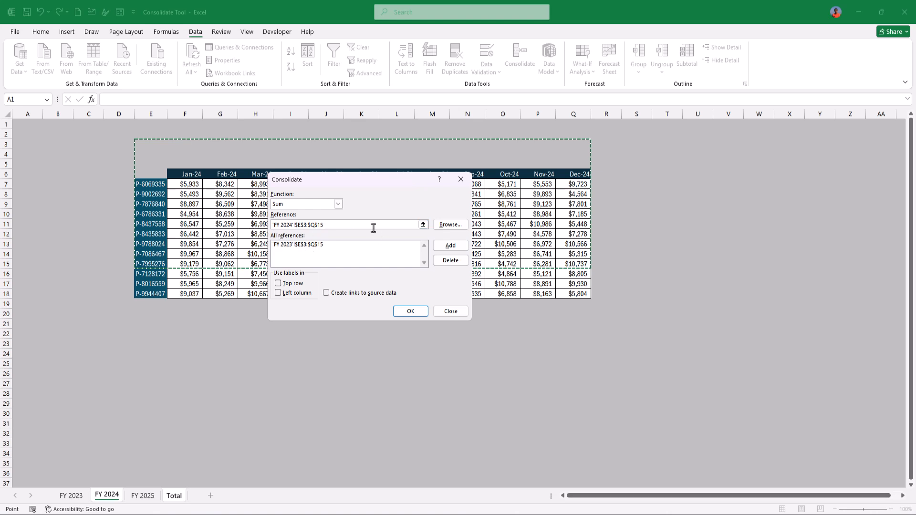
{"action": "left_click_drag", "start_coordinate": [374, 224], "coordinate": [245, 225]}
{"action": "left_click_drag", "start_coordinate": [153, 175], "coordinate": [561, 290]}
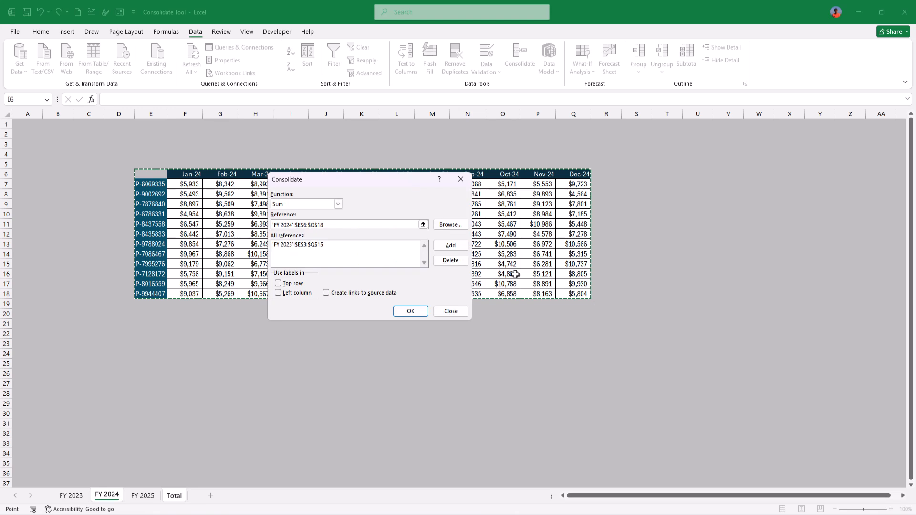
{"action": "left_click", "coordinate": [448, 246]}
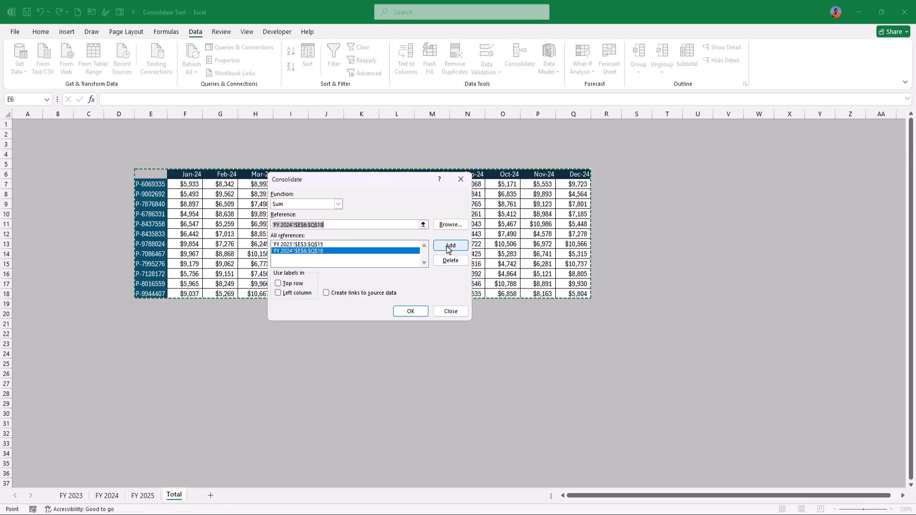
Add the FY 2025 range $H$5:$T$17 to the consolidation references.
{"action": "left_click", "coordinate": [143, 496]}
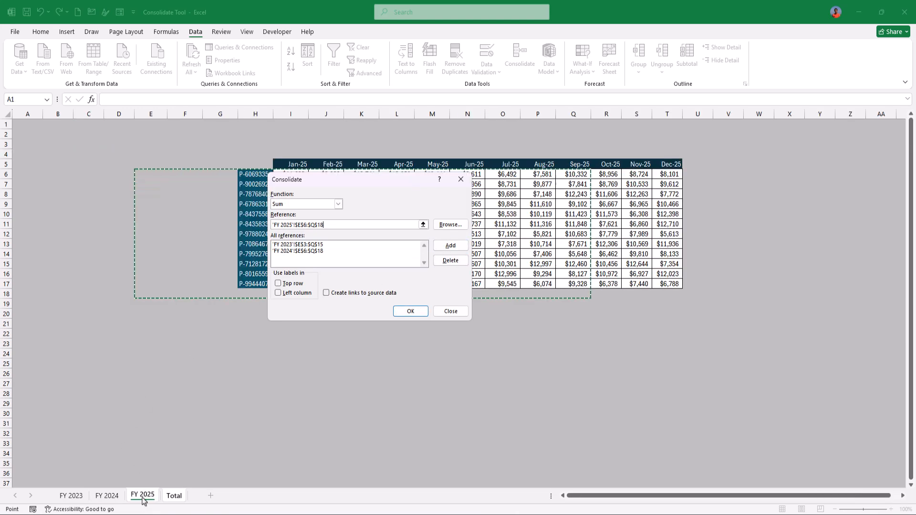
{"action": "left_click_drag", "start_coordinate": [256, 167], "coordinate": [674, 284]}
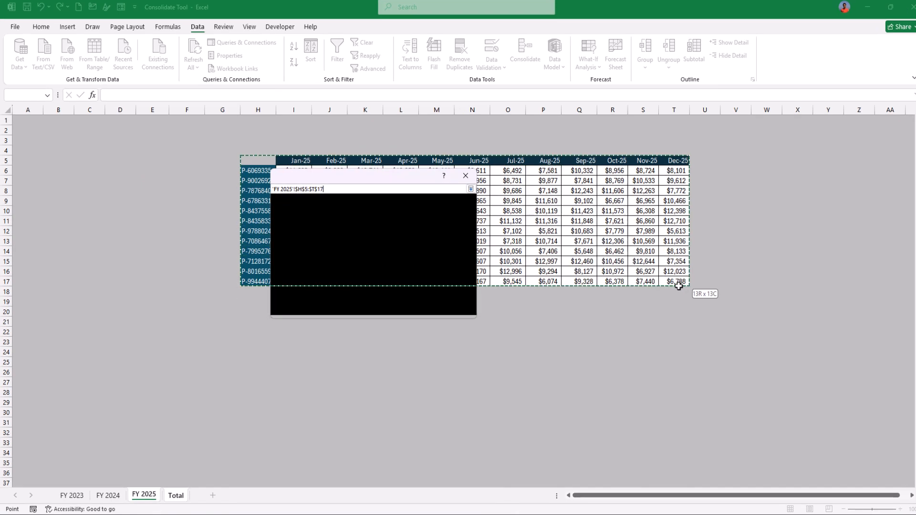
{"action": "left_click", "coordinate": [441, 246]}
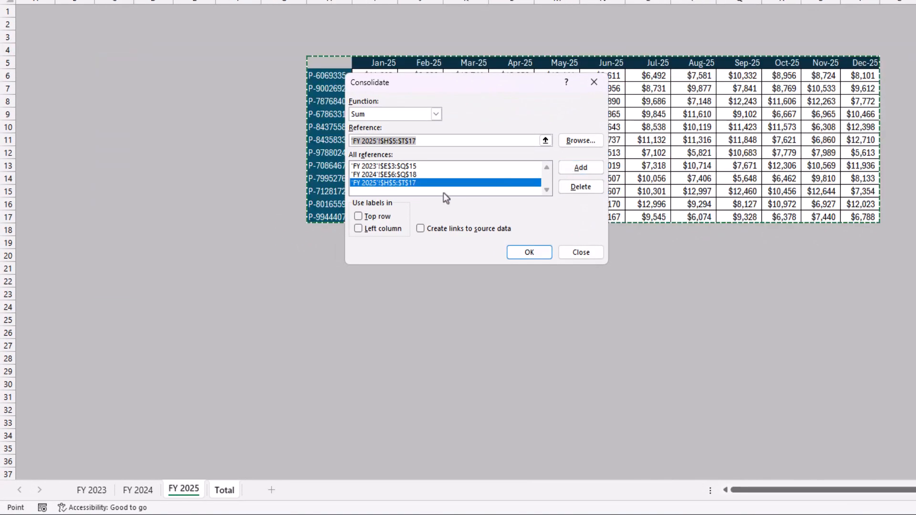
Use labels from both the top row and the left column, and run the consolidation.
{"action": "left_click", "coordinate": [370, 217]}
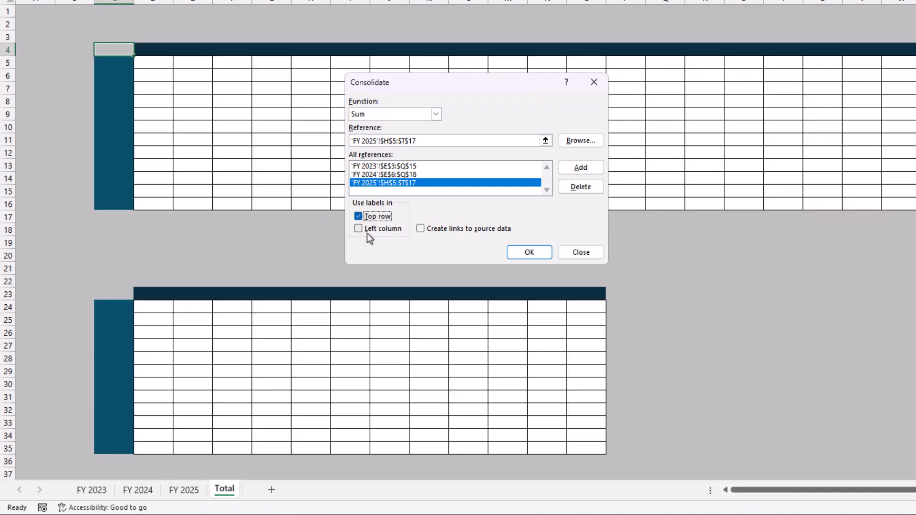
{"action": "left_click", "coordinate": [367, 233]}
{"action": "left_click", "coordinate": [537, 255]}
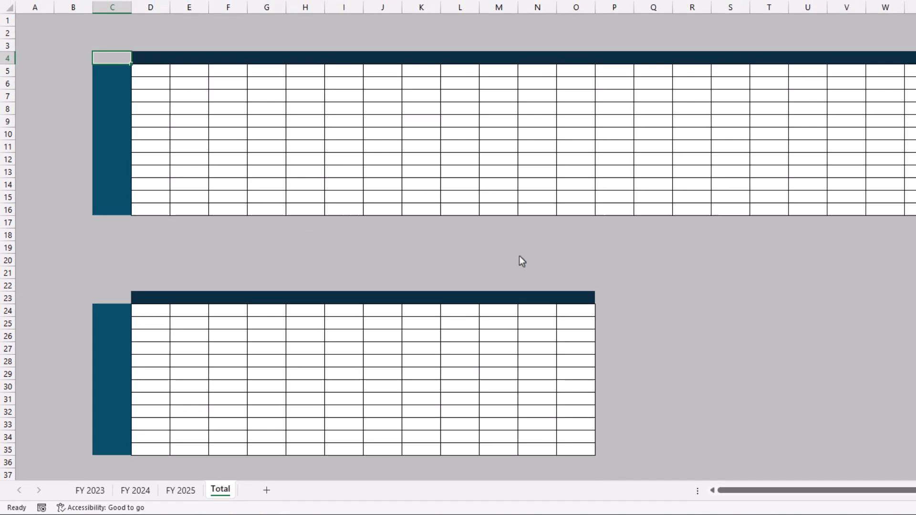
Examine the consolidated table on the Total sheet, checking whether its cells hold fixed values or formulas.
{"action": "left_click", "coordinate": [383, 160]}
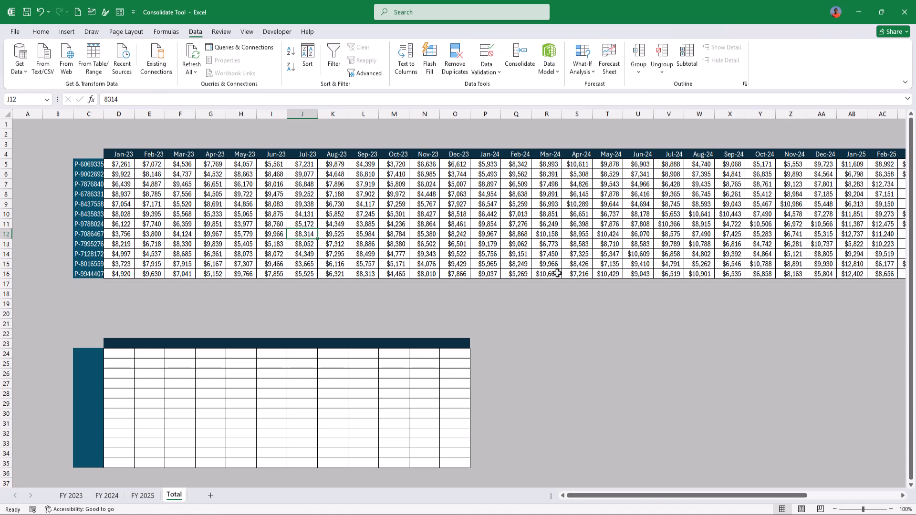
{"action": "left_click_drag", "start_coordinate": [666, 496], "coordinate": [632, 485]}
{"action": "left_click", "coordinate": [270, 180]}
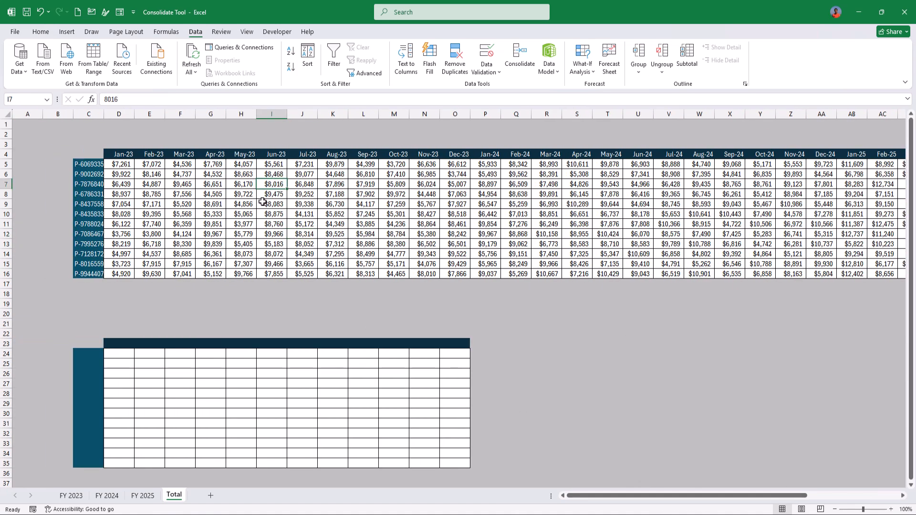
{"action": "left_click", "coordinate": [92, 153]}
{"action": "key", "text": "ctrl+a"}
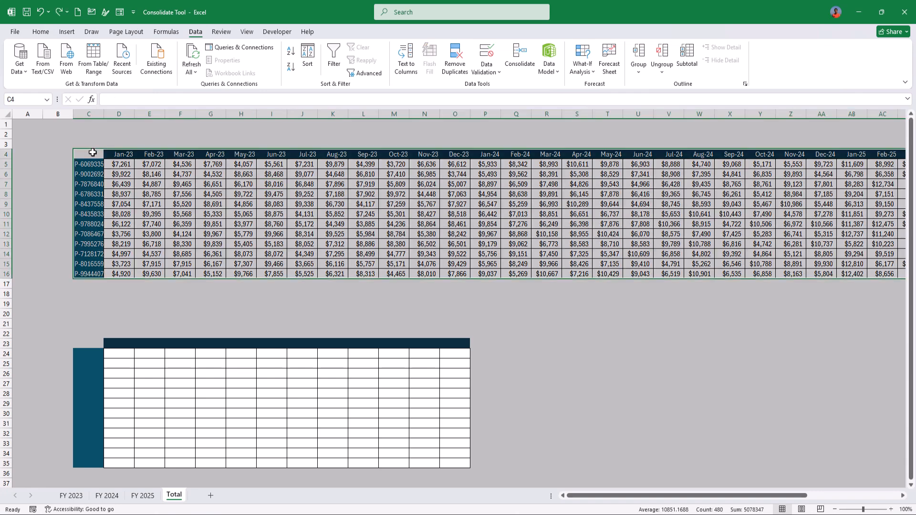
{"action": "left_click", "coordinate": [93, 153]}
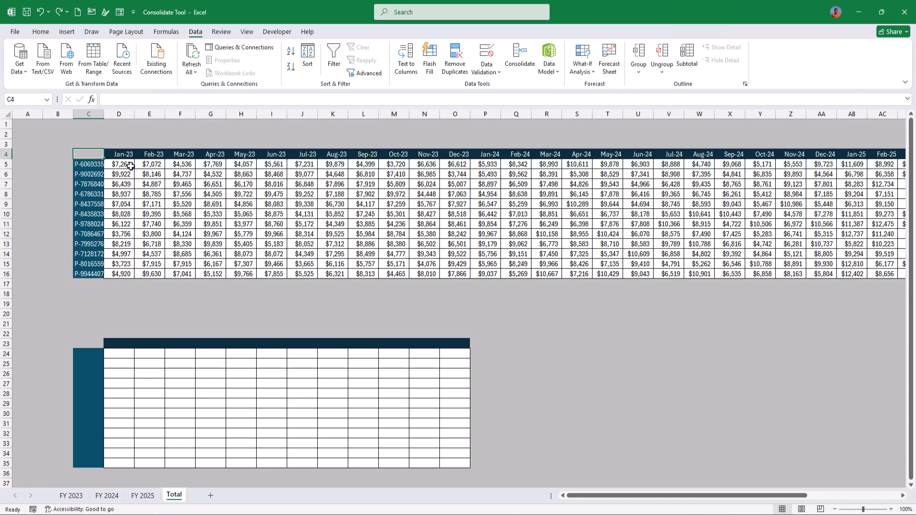
{"action": "left_click", "coordinate": [130, 166]}
{"action": "left_click", "coordinate": [313, 195]}
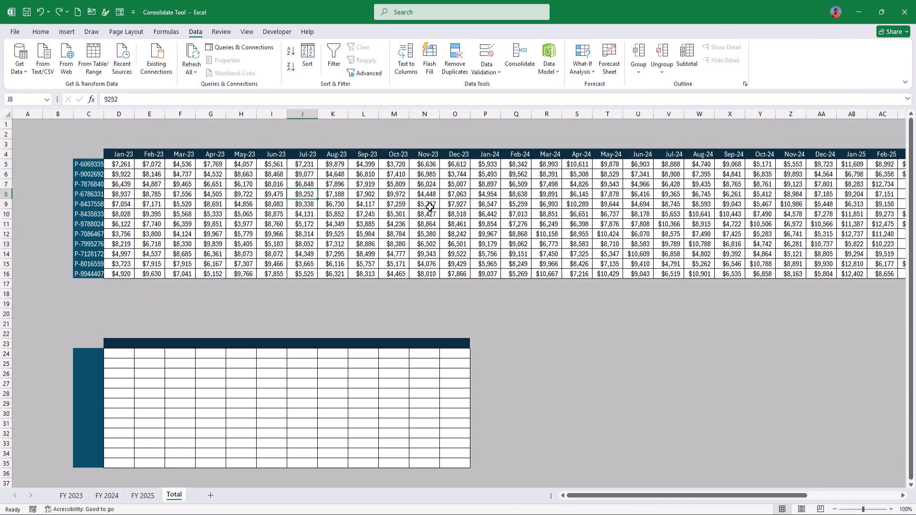
{"action": "left_click", "coordinate": [430, 206]}
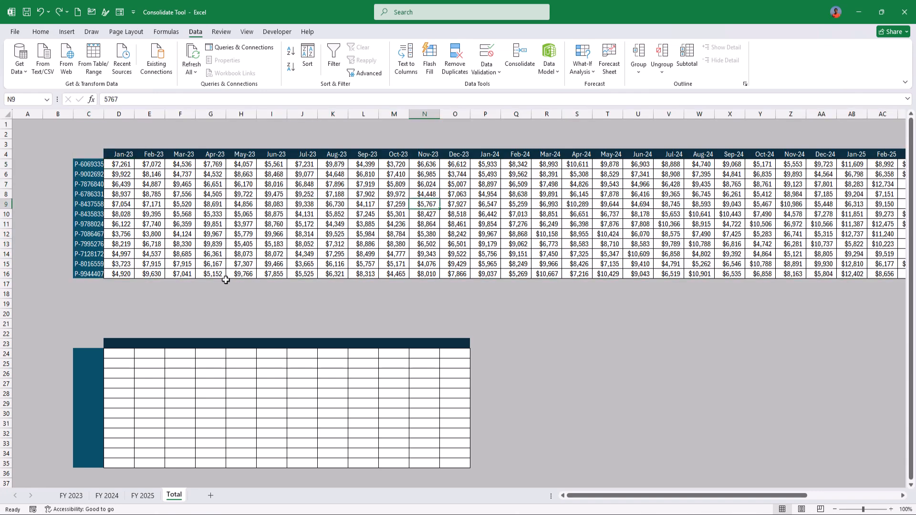
Set the Jan-23 figure of product P-6069335 on the FY 2023 sheet to 1000.
{"action": "left_click", "coordinate": [71, 496]}
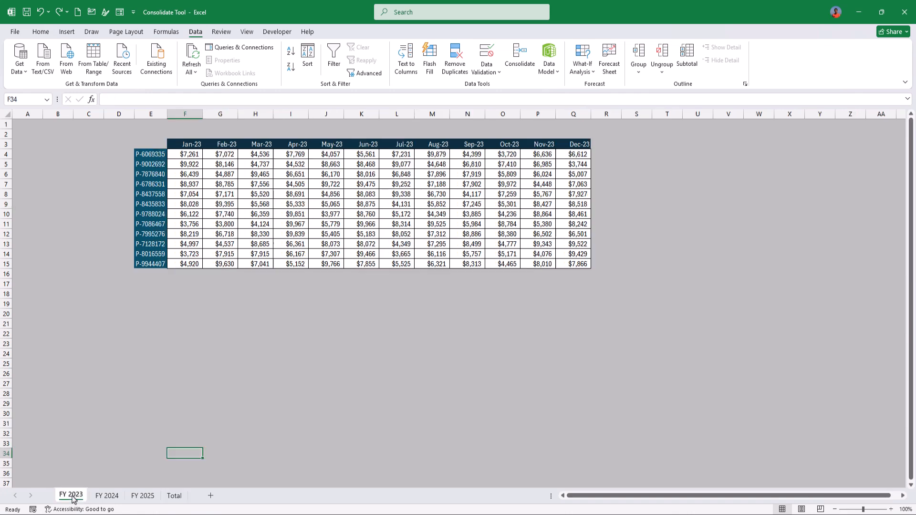
{"action": "left_click", "coordinate": [190, 152]}
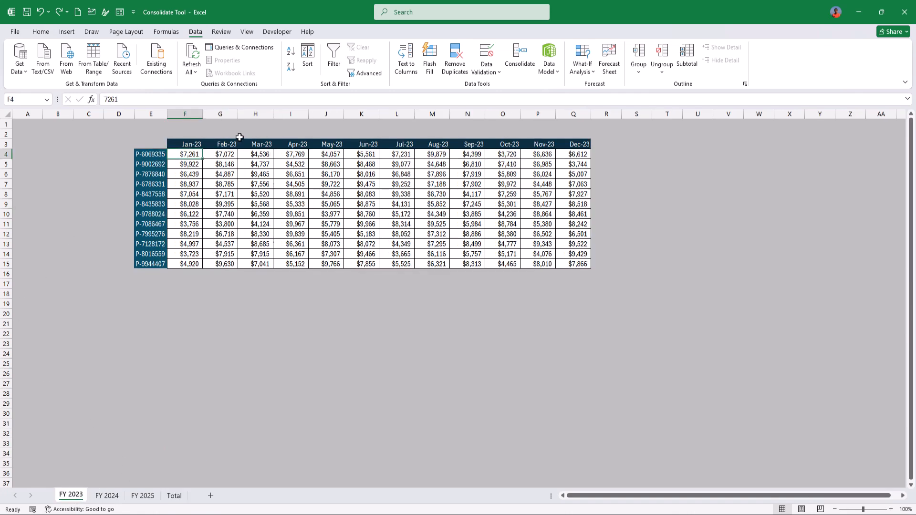
{"action": "type", "text": "1000"}
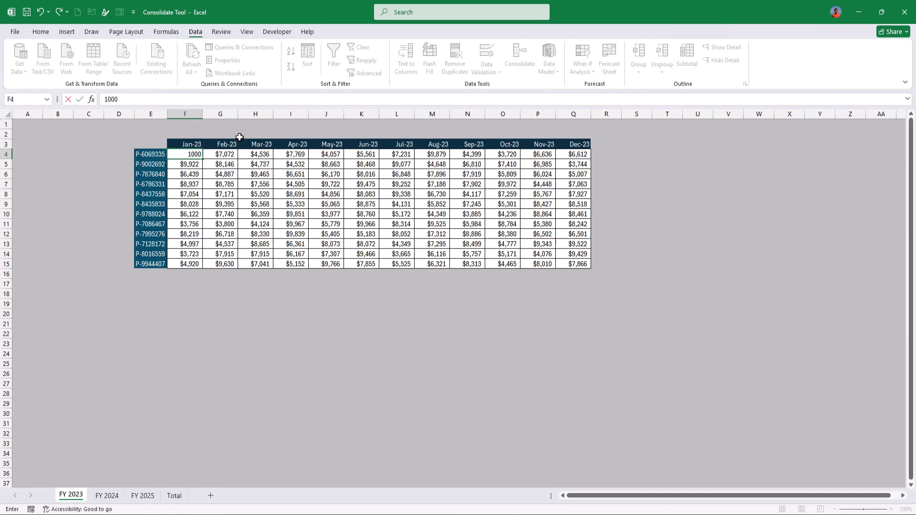
{"action": "key", "text": "Return"}
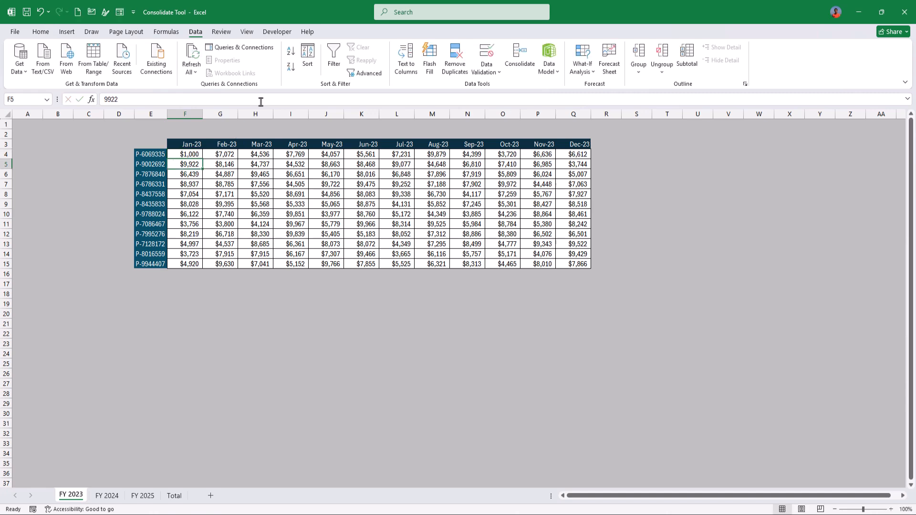
Check the Jan-23 figure of P-6069335 on the Total sheet, and undo the edit on the FY 2023 sheet.
{"action": "left_click", "coordinate": [172, 496]}
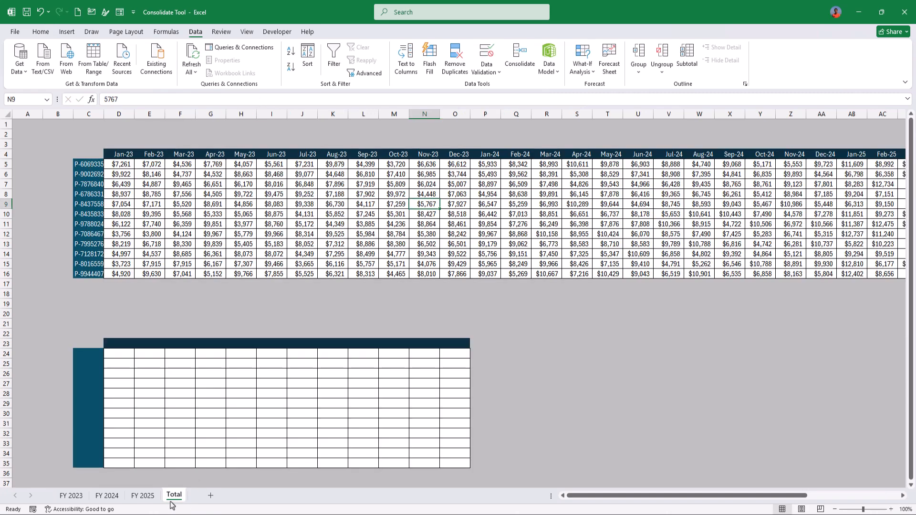
{"action": "left_click", "coordinate": [125, 166]}
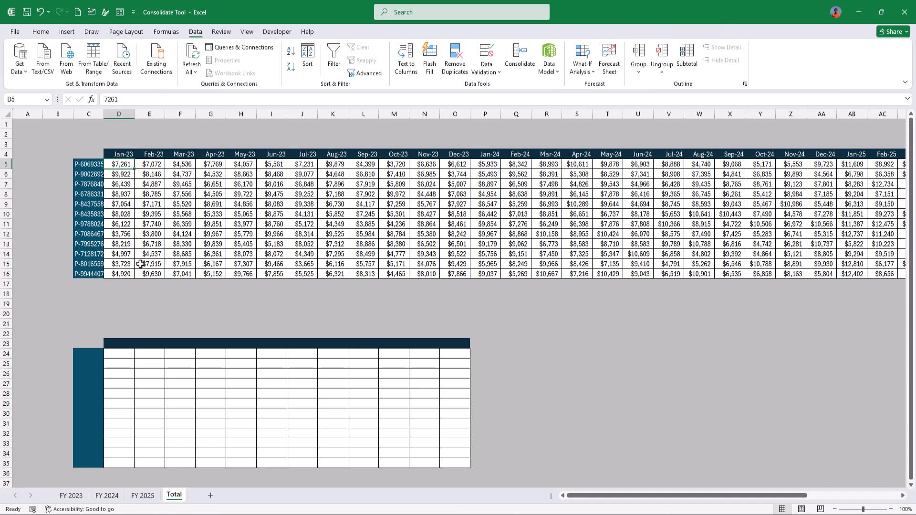
{"action": "left_click", "coordinate": [88, 151]}
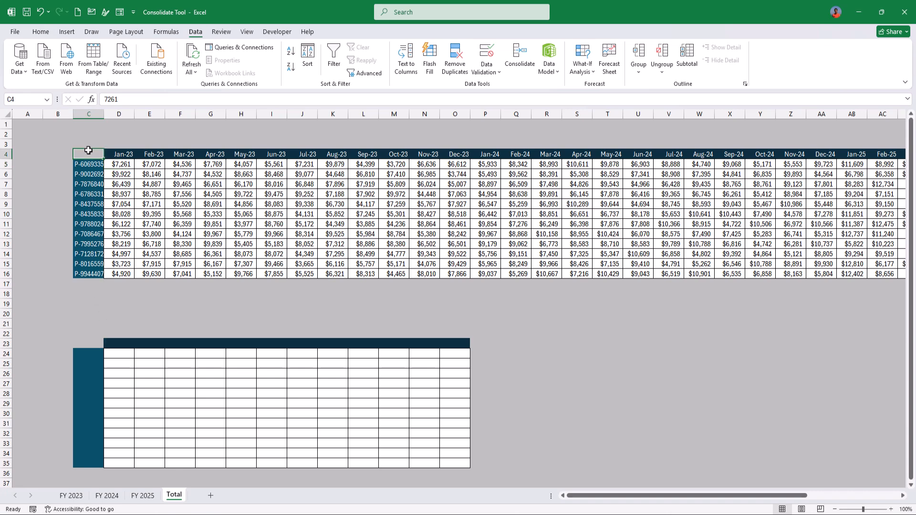
{"action": "key", "text": "ctrl+z"}
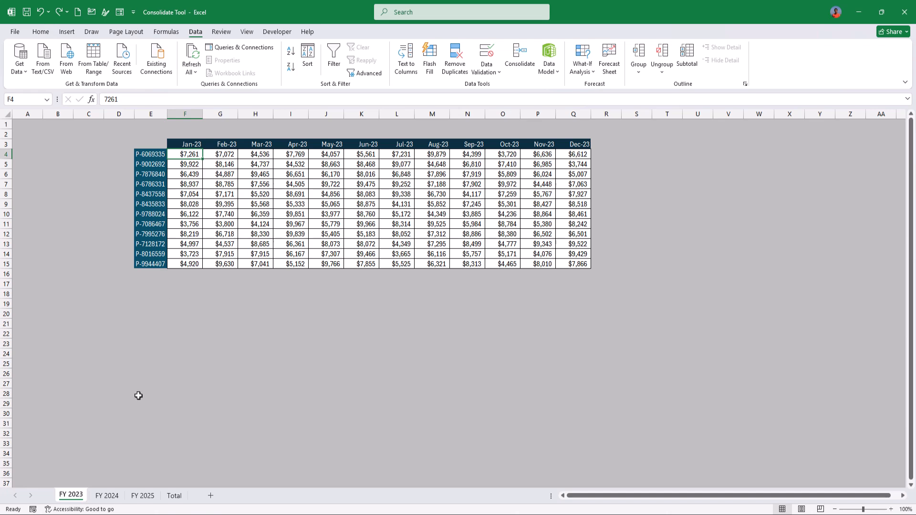
Clear the contents of the whole consolidated table starting at C4 on the Total sheet.
{"action": "left_click", "coordinate": [174, 496]}
{"action": "key", "text": "ctrl+shift+Right"}
{"action": "key", "text": "ctrl+shift+Down"}
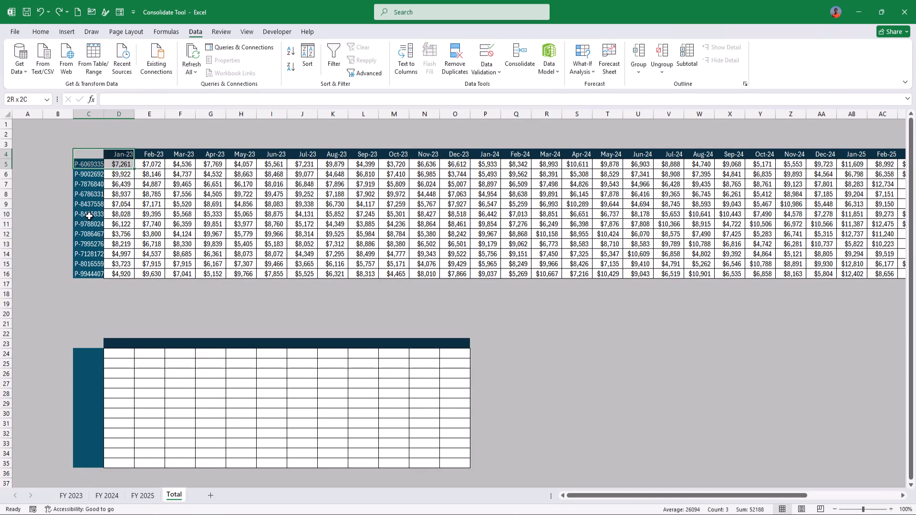
{"action": "key", "text": "ctrl+shift+Right"}
{"action": "key", "text": "ctrl+shift+Down"}
{"action": "key", "text": "Delete"}
{"action": "key", "text": "Left"}
{"action": "key", "text": "Right"}
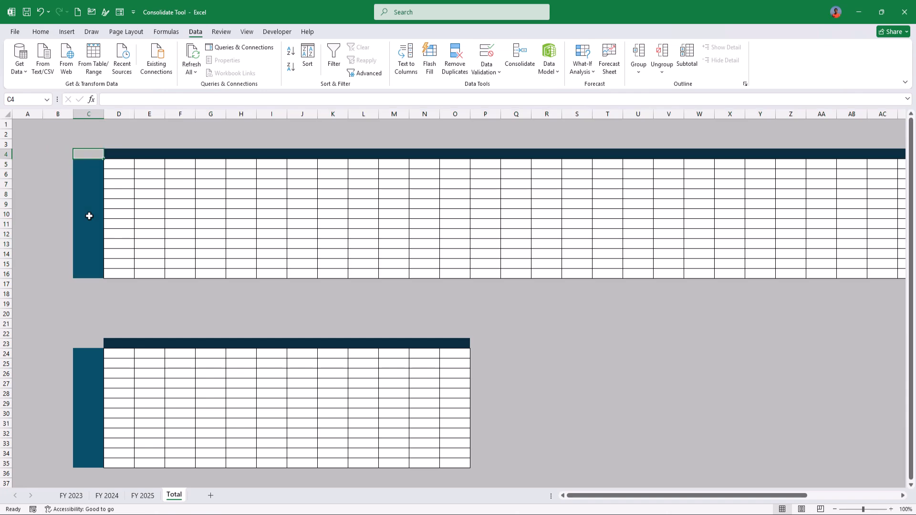
Rerun the Sum consolidation at C4 of the Total sheet with links to the source data.
{"action": "left_click", "coordinate": [517, 54]}
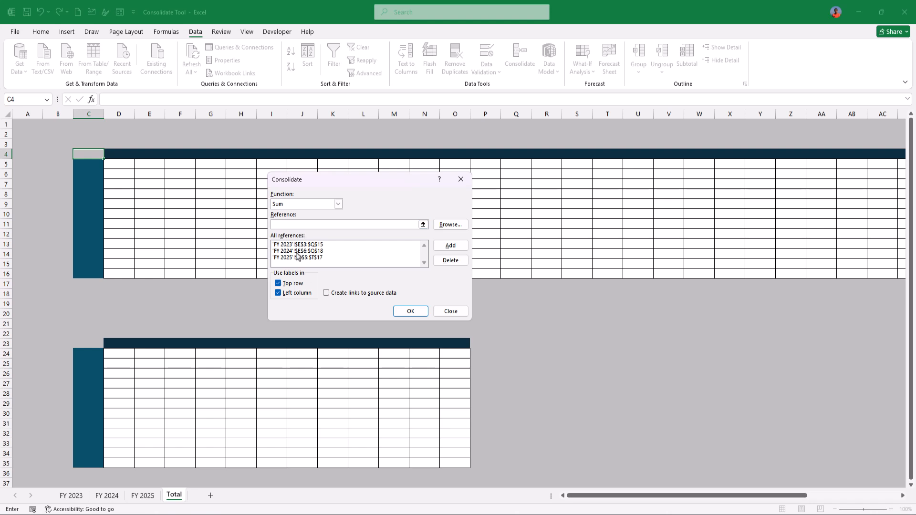
{"action": "left_click", "coordinate": [339, 295]}
{"action": "left_click", "coordinate": [411, 310]}
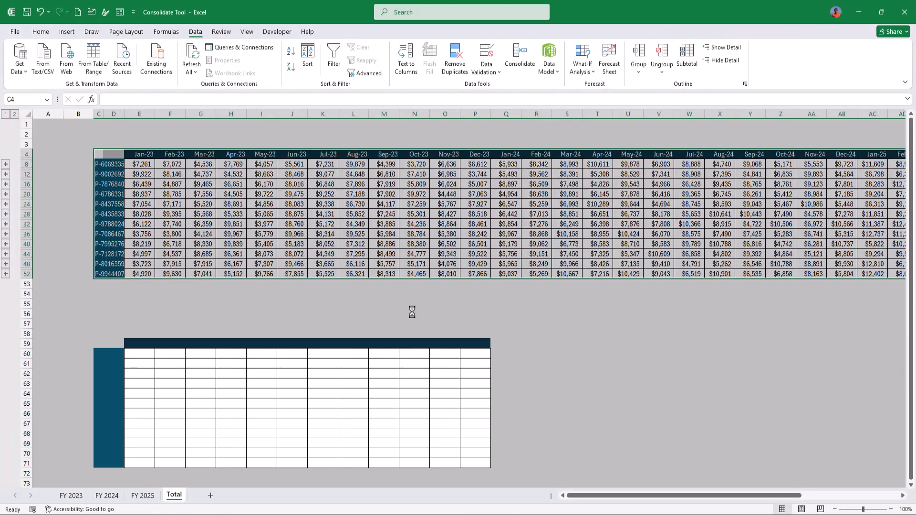
Expand the grouped detail rows of P-6069335 and autofit the width of column D.
{"action": "left_click", "coordinate": [263, 224]}
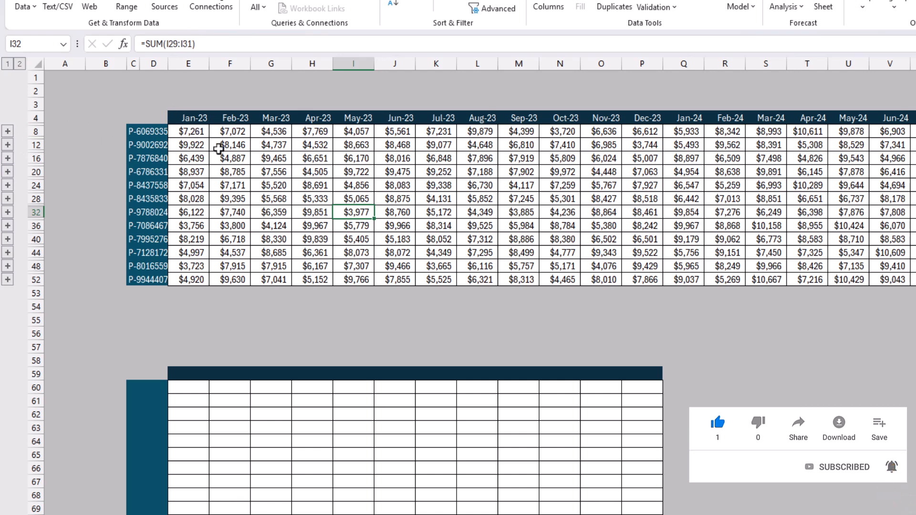
{"action": "left_click", "coordinate": [7, 132]}
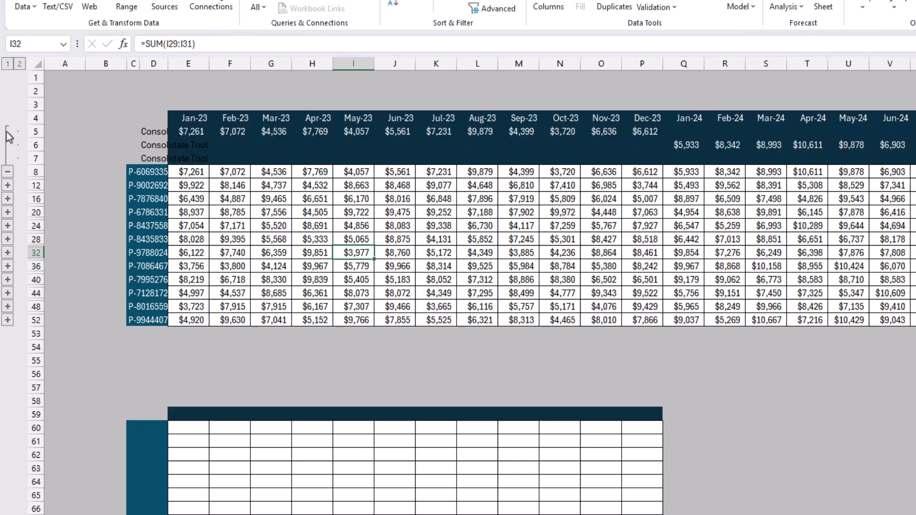
{"action": "double_click", "coordinate": [167, 63]}
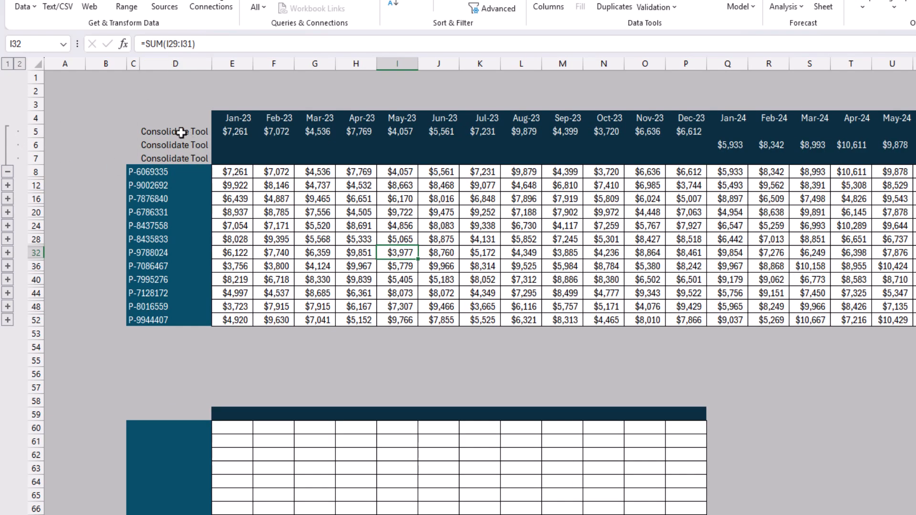
Inspect the linked detail rows of P-6069335, and expand the P-8435833 group to inspect its FY 2023 row.
{"action": "left_click_drag", "start_coordinate": [185, 133], "coordinate": [197, 161]}
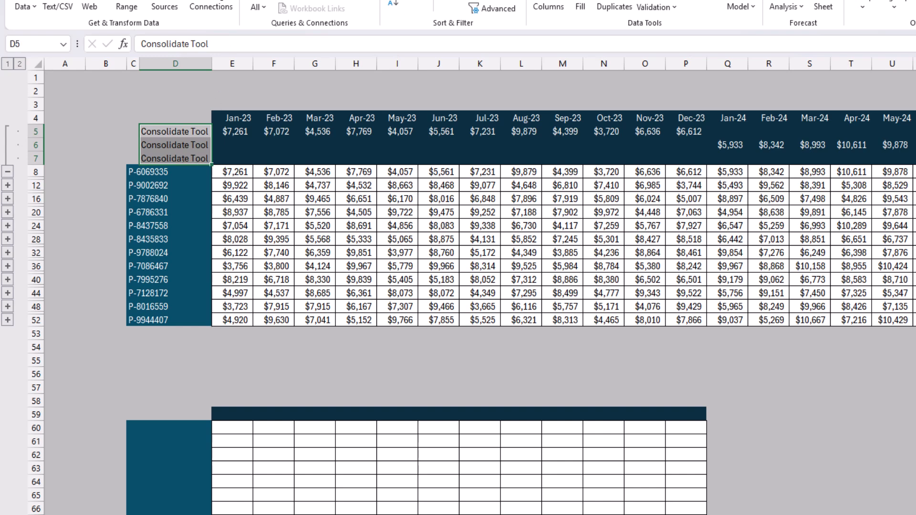
{"action": "left_click_drag", "start_coordinate": [235, 131], "coordinate": [83, 181]}
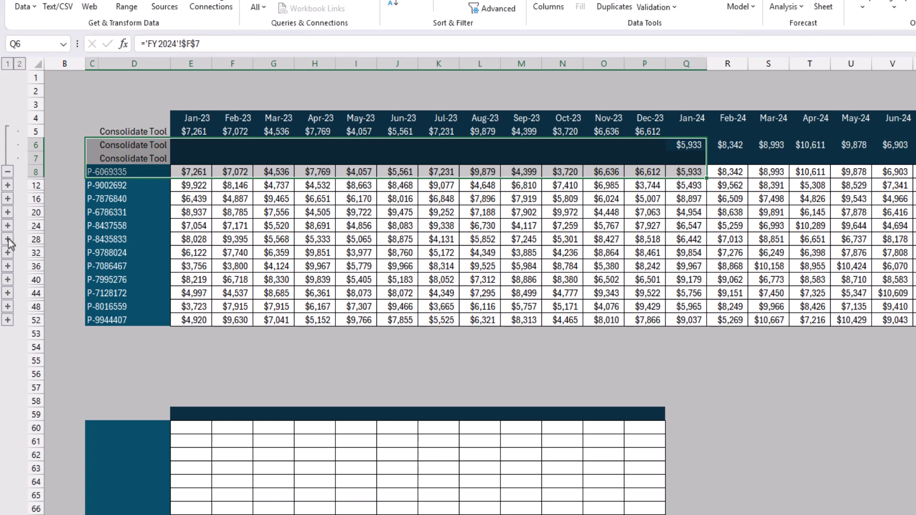
{"action": "left_click", "coordinate": [7, 239]}
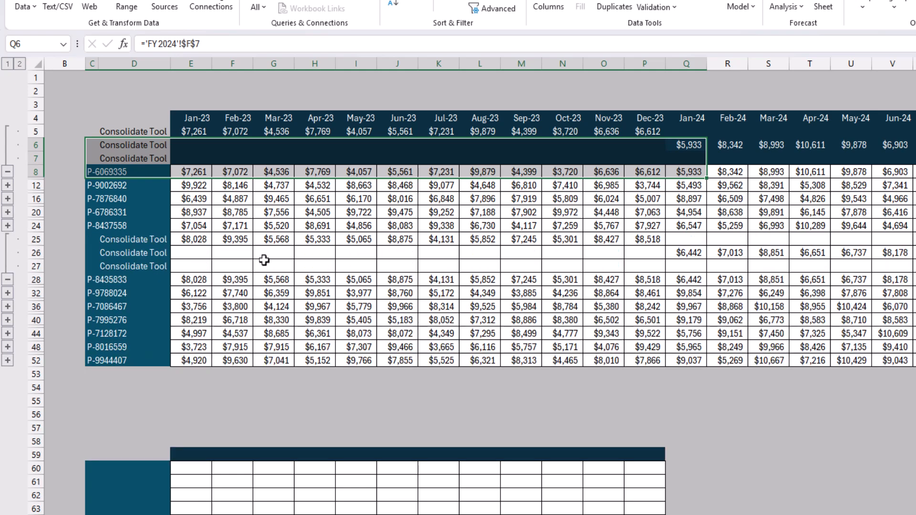
{"action": "left_click_drag", "start_coordinate": [200, 238], "coordinate": [630, 235]}
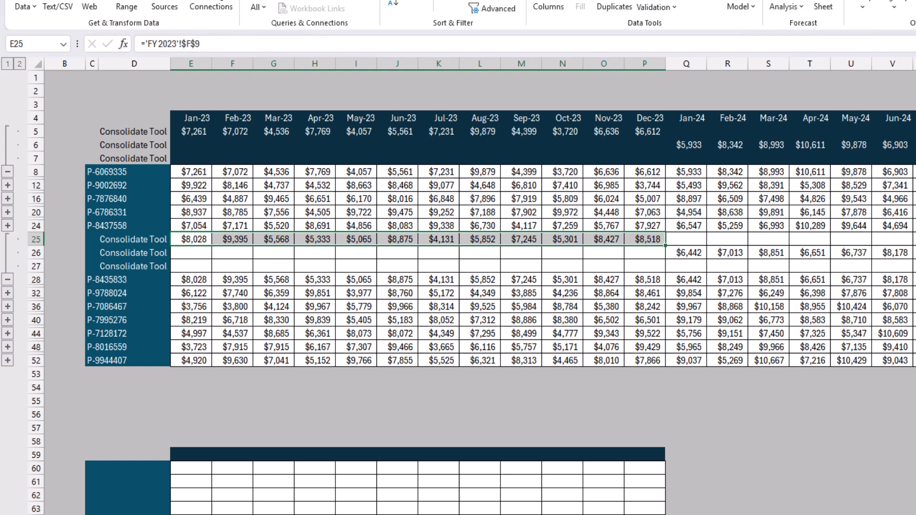
Change cell F4 on the FY 2023 sheet to 1000 to test the link to the consolidated table.
{"action": "key", "text": "ctrl+Page_Down"}
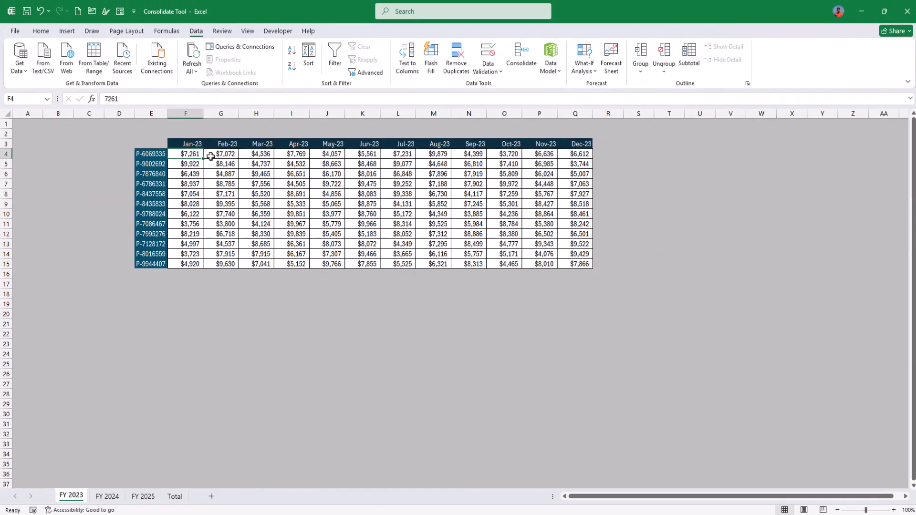
{"action": "type", "text": "1000"}
{"action": "key", "text": "Return"}
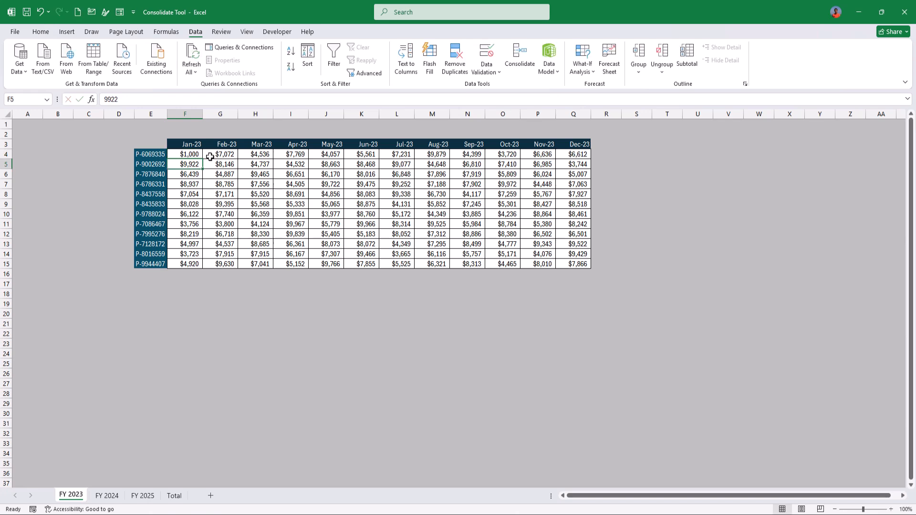
Check the linked figures on the Total sheet and collapse the P-6069335 and P-8435833 detail rows.
{"action": "left_click", "coordinate": [177, 496]}
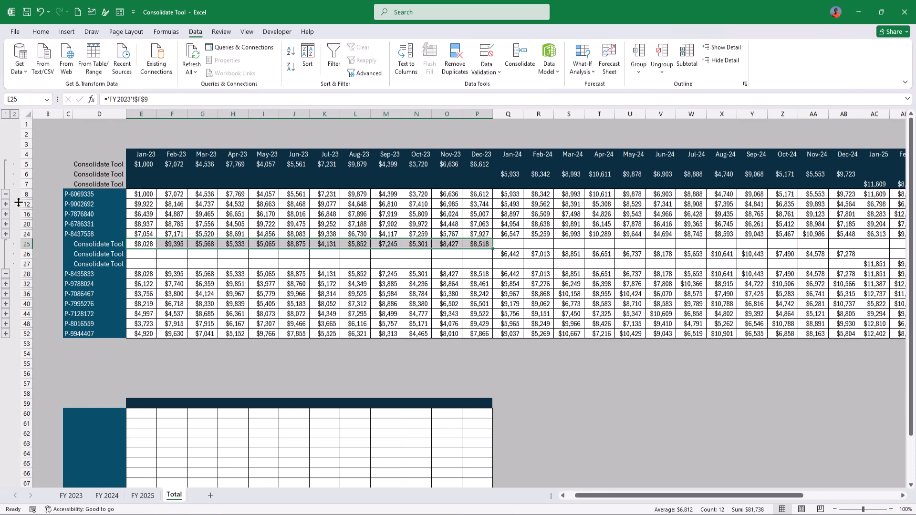
{"action": "left_click", "coordinate": [5, 194]}
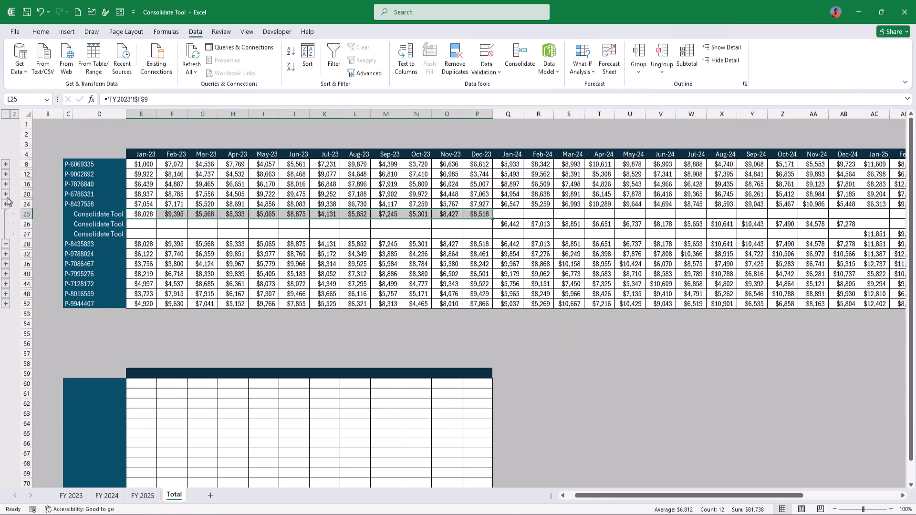
{"action": "left_click", "coordinate": [6, 244]}
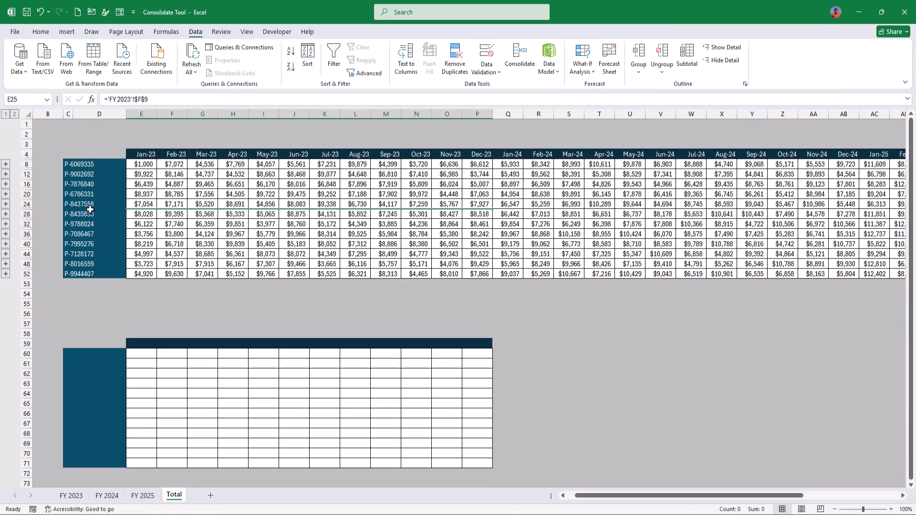
Enter Jan in cell E59 of the Total sheet and fill the month names across to Dec in P59.
{"action": "left_click", "coordinate": [238, 226]}
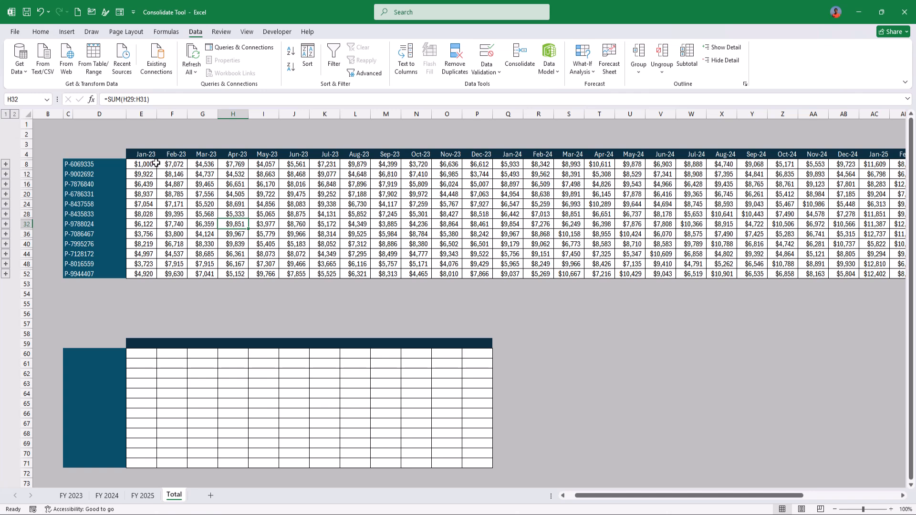
{"action": "left_click", "coordinate": [142, 340]}
{"action": "type", "text": "Jan"}
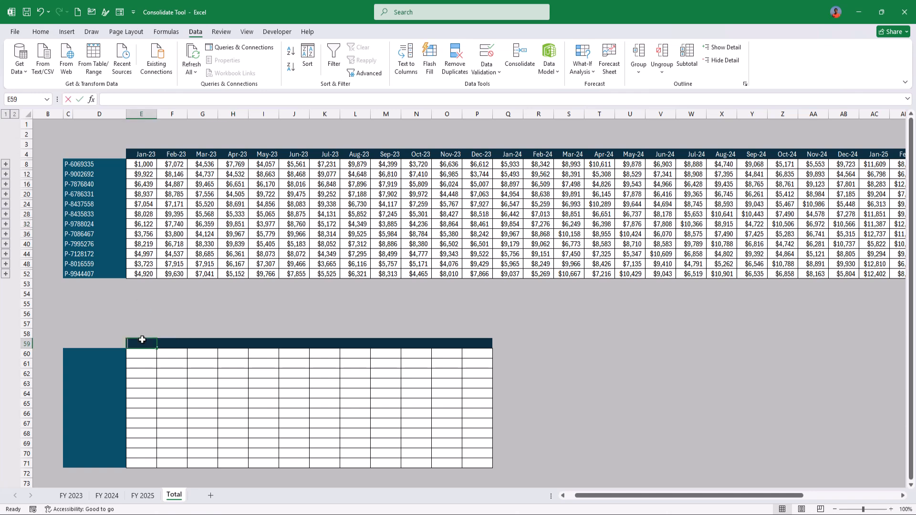
{"action": "key", "text": "Tab"}
{"action": "left_click", "coordinate": [142, 340]}
{"action": "left_click_drag", "start_coordinate": [157, 351], "coordinate": [468, 345]}
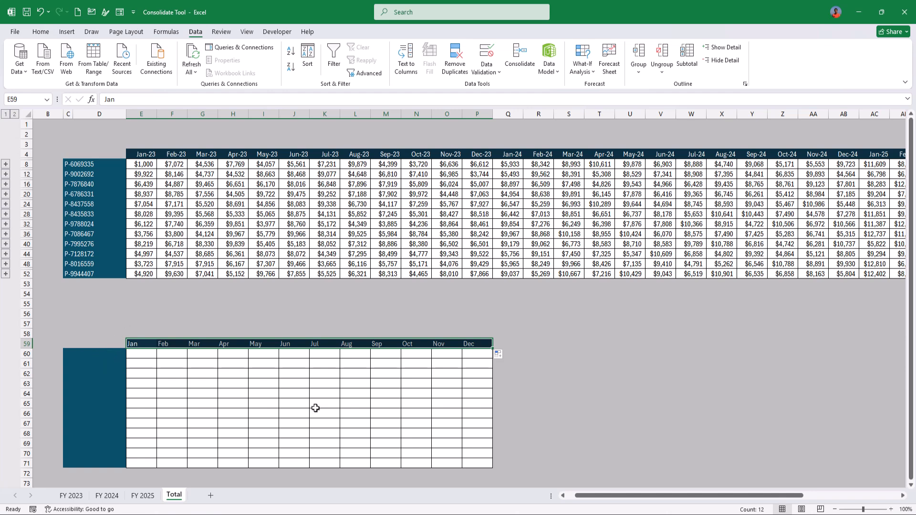
{"action": "left_click", "coordinate": [145, 352]}
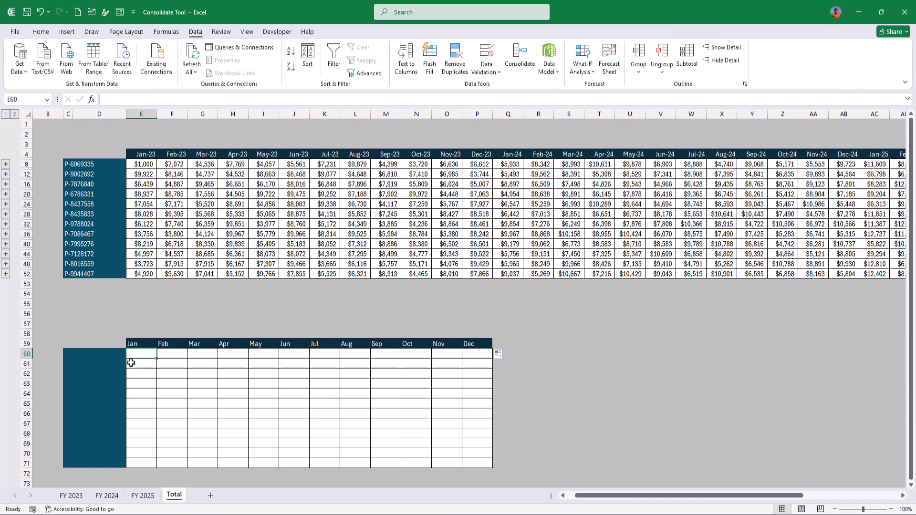
{"action": "left_click", "coordinate": [105, 344]}
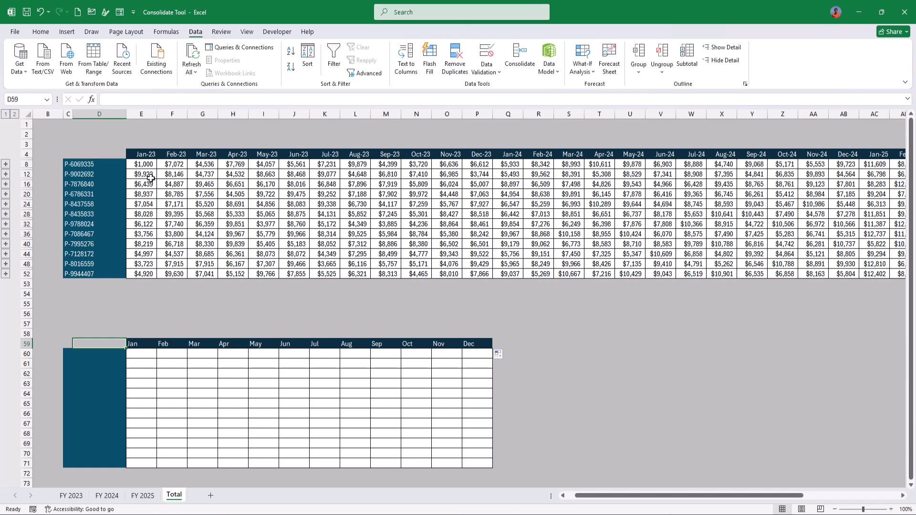
{"action": "left_click", "coordinate": [523, 60]}
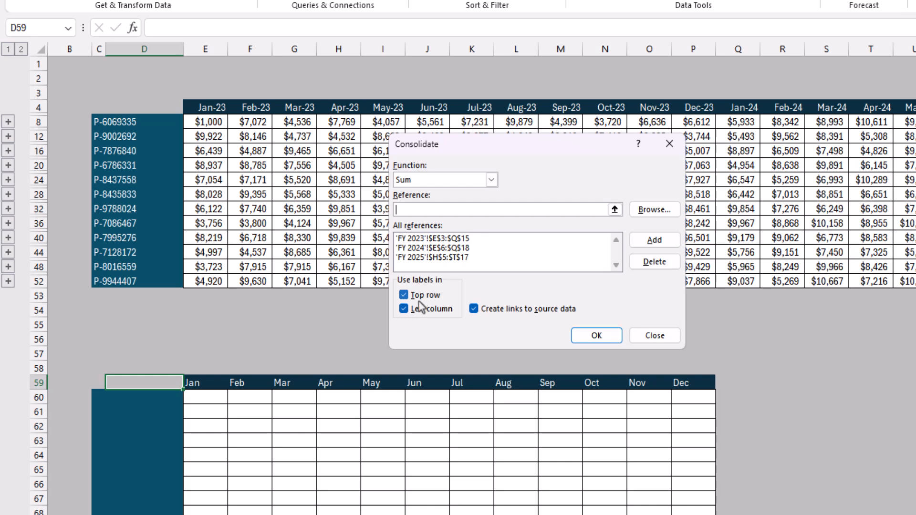
{"action": "key", "text": "Escape"}
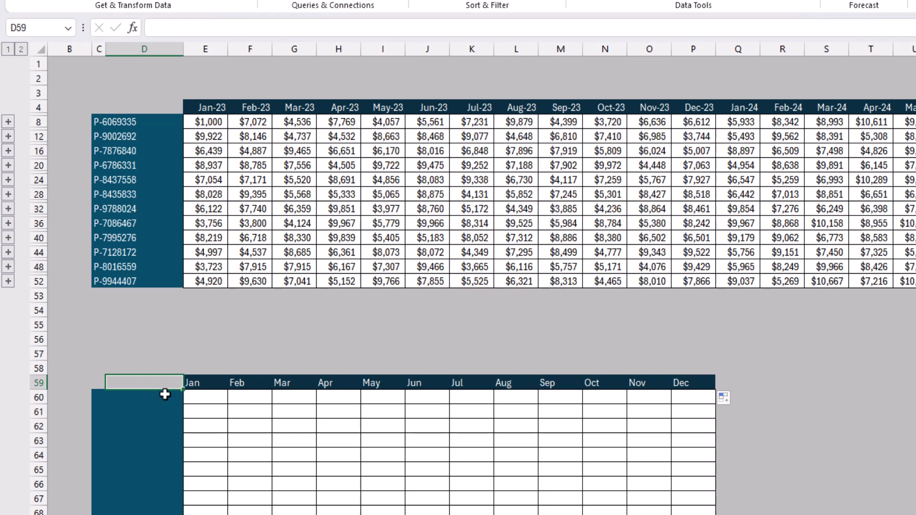
Consolidate the three FY ranges by Sum starting at D60, with top-row labels off and left-column labels and source links on.
{"action": "left_click", "coordinate": [161, 401]}
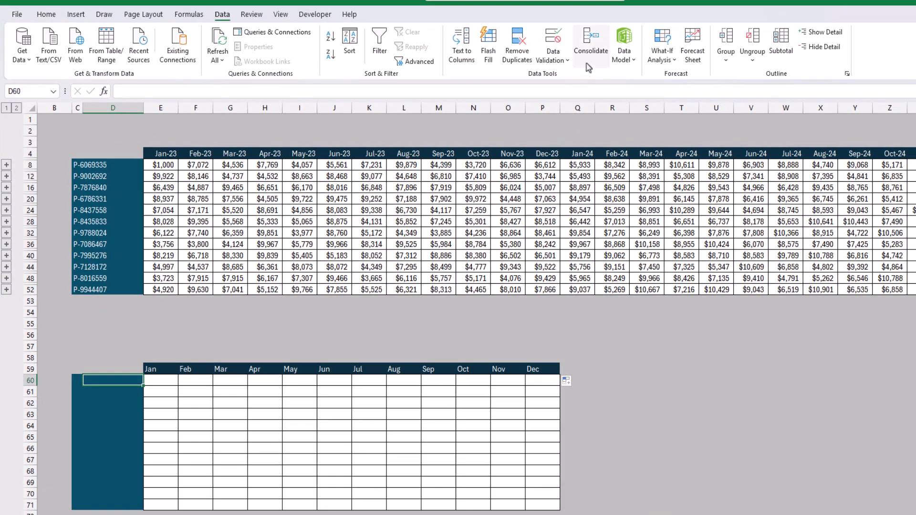
{"action": "left_click", "coordinate": [591, 46]}
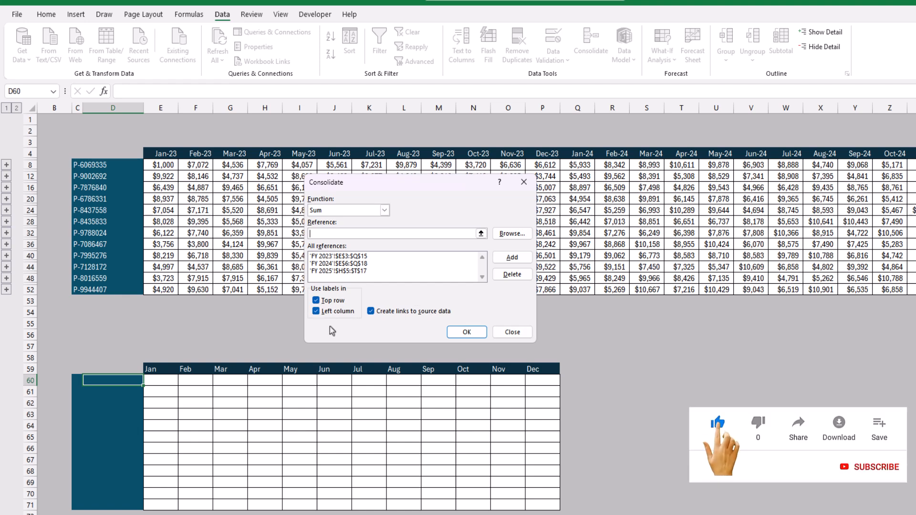
{"action": "left_click", "coordinate": [333, 302]}
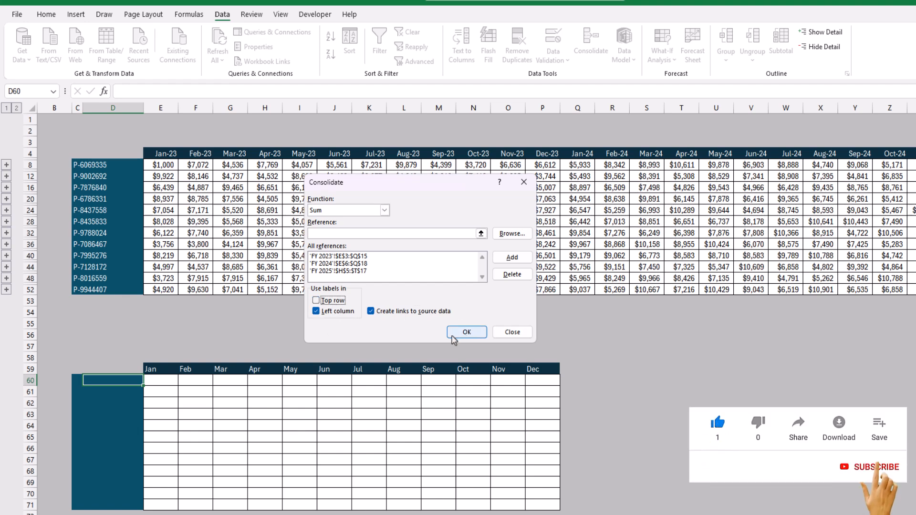
{"action": "left_click", "coordinate": [449, 336]}
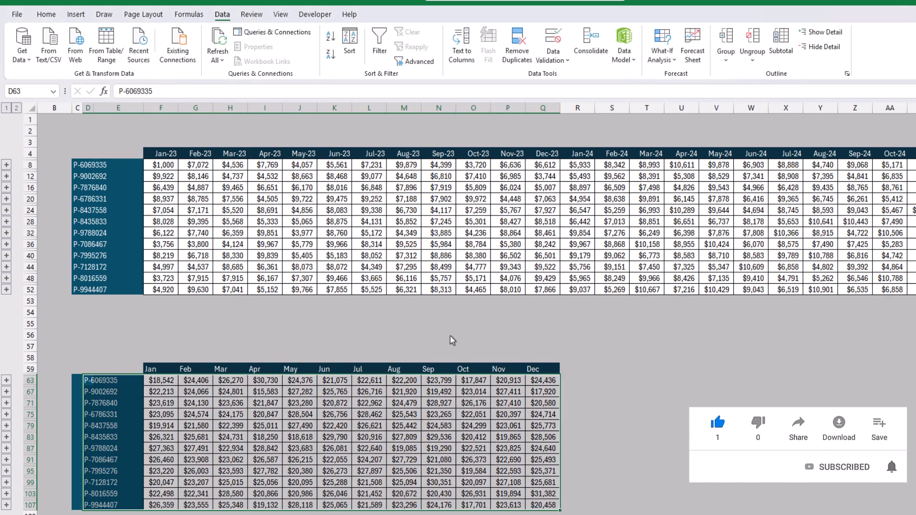
{"action": "left_click", "coordinate": [184, 448]}
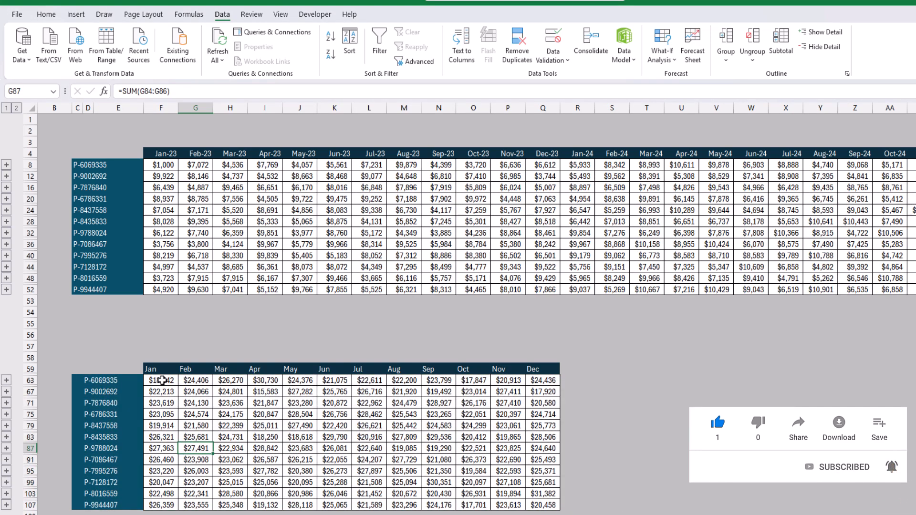
Enter =SUM(F8,R8,AD8) in F54 to cross-check the January total of P-6069335, and fill the formula across to Q54.
{"action": "left_click", "coordinate": [165, 382]}
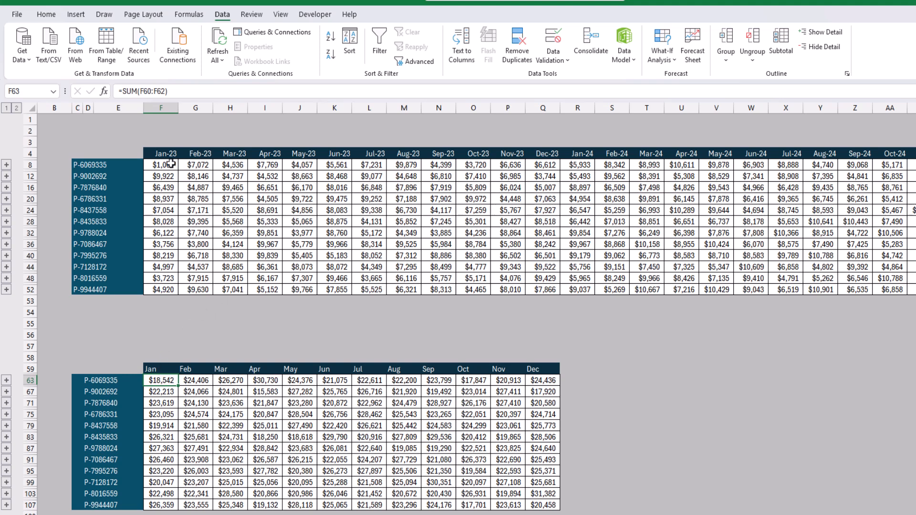
{"action": "left_click", "coordinate": [162, 313]}
{"action": "type", "text": "=SUM("}
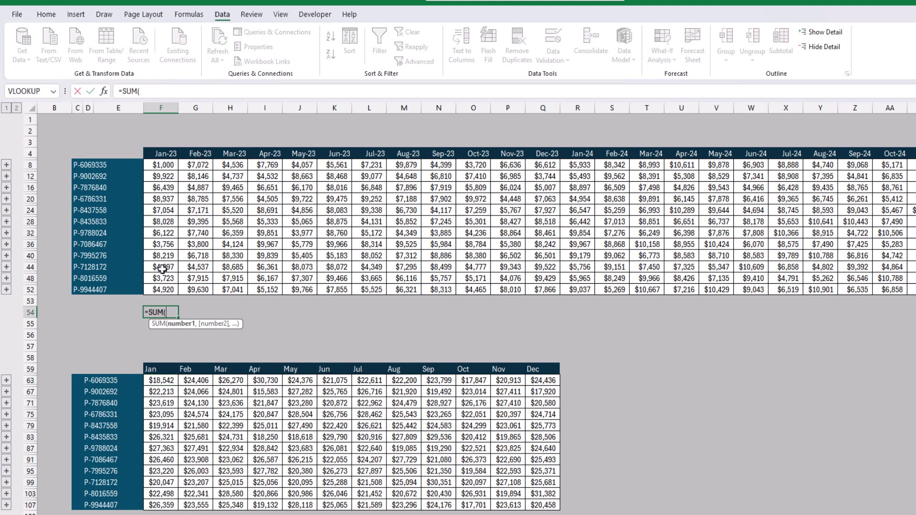
{"action": "left_click", "coordinate": [168, 164]}
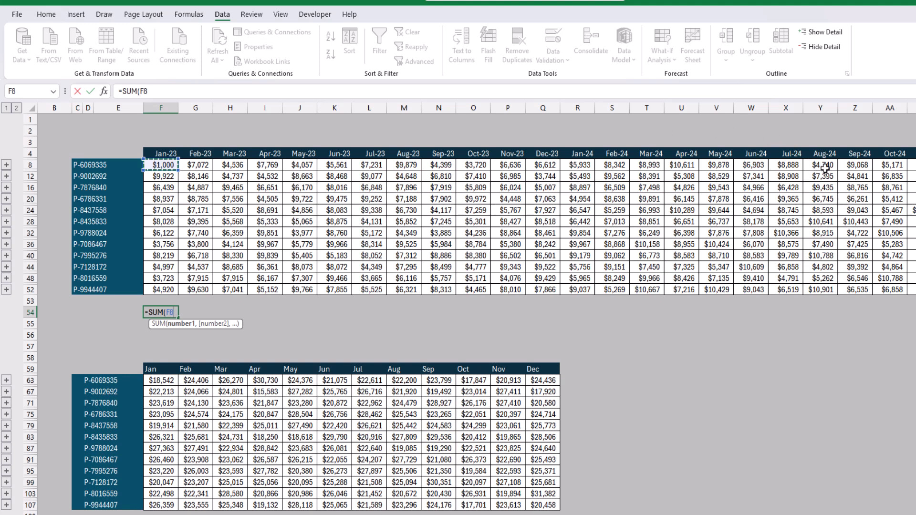
{"action": "left_click", "coordinate": [580, 165], "text": "ctrl"}
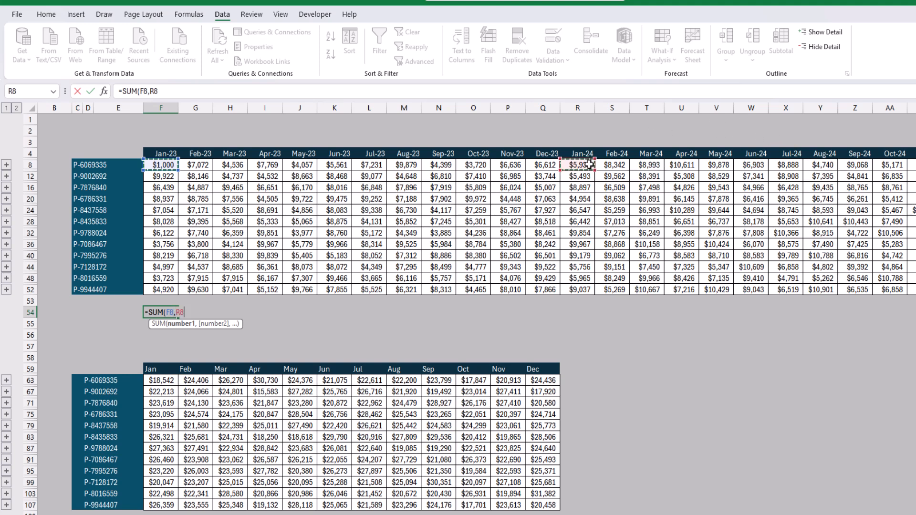
{"action": "left_click", "coordinate": [915, 165], "text": "ctrl"}
{"action": "key", "text": "Return"}
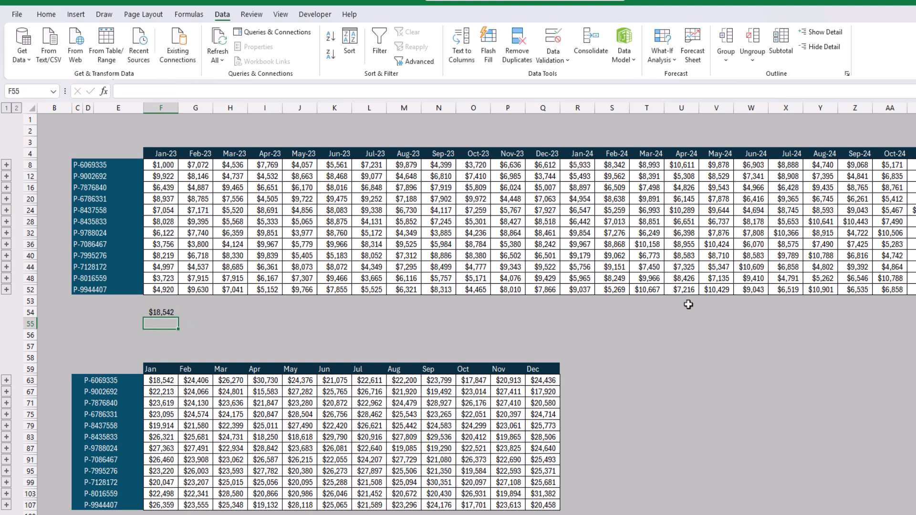
{"action": "left_click", "coordinate": [170, 314]}
{"action": "left_click_drag", "start_coordinate": [180, 319], "coordinate": [558, 320]}
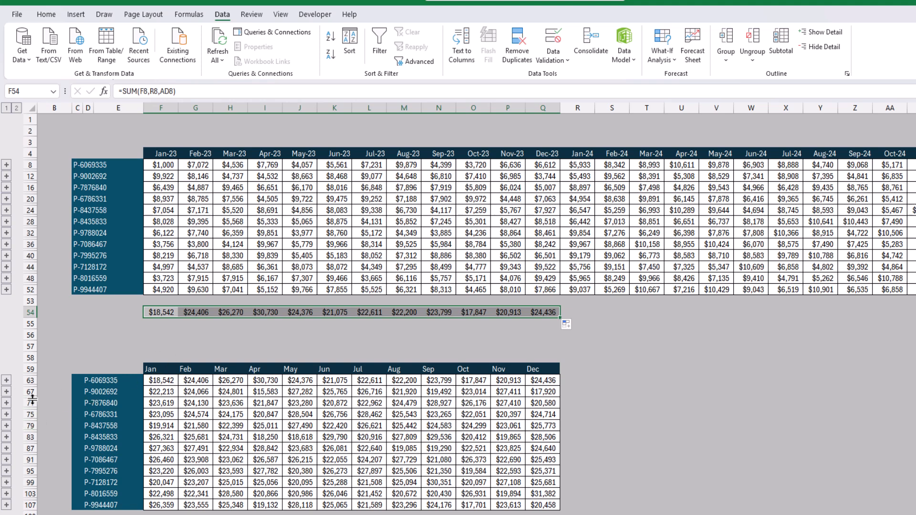
Expand the P-7876840 group in the lower table and inspect its linked January detail values and sum formula.
{"action": "left_click", "coordinate": [6, 404]}
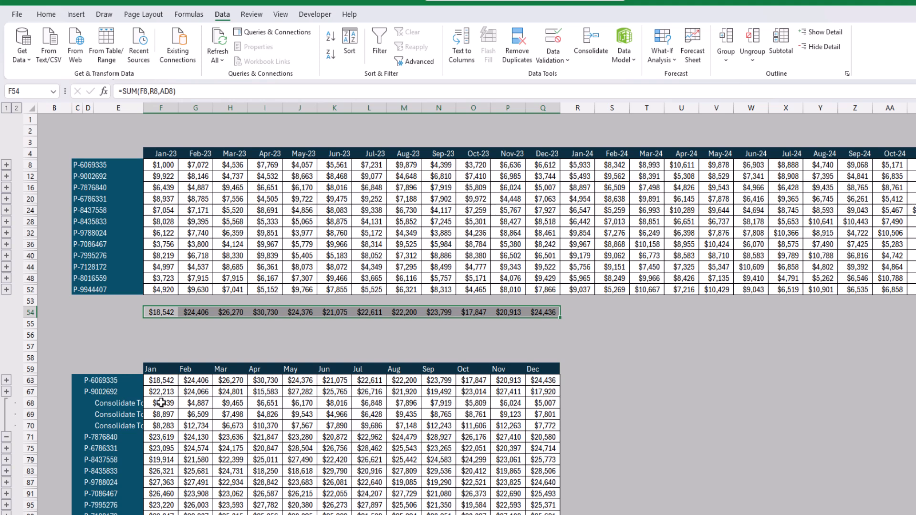
{"action": "left_click_drag", "start_coordinate": [164, 404], "coordinate": [164, 423]}
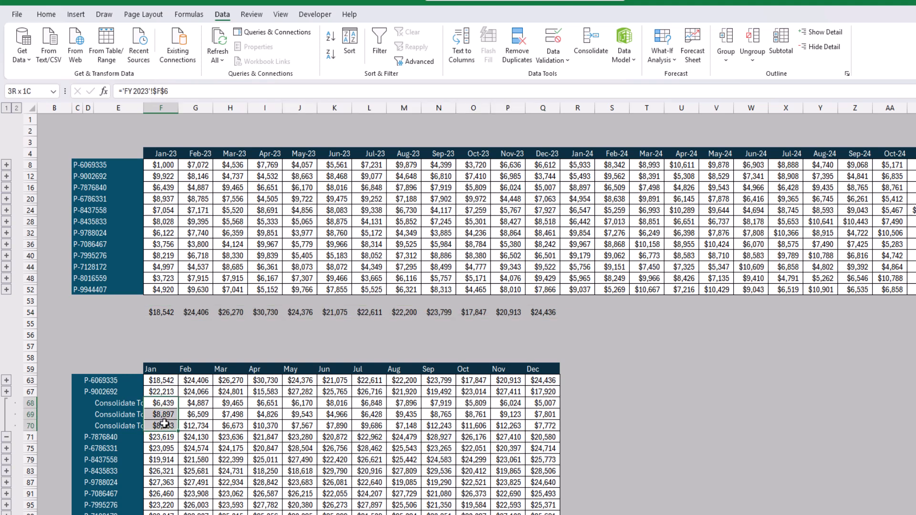
{"action": "left_click", "coordinate": [164, 440]}
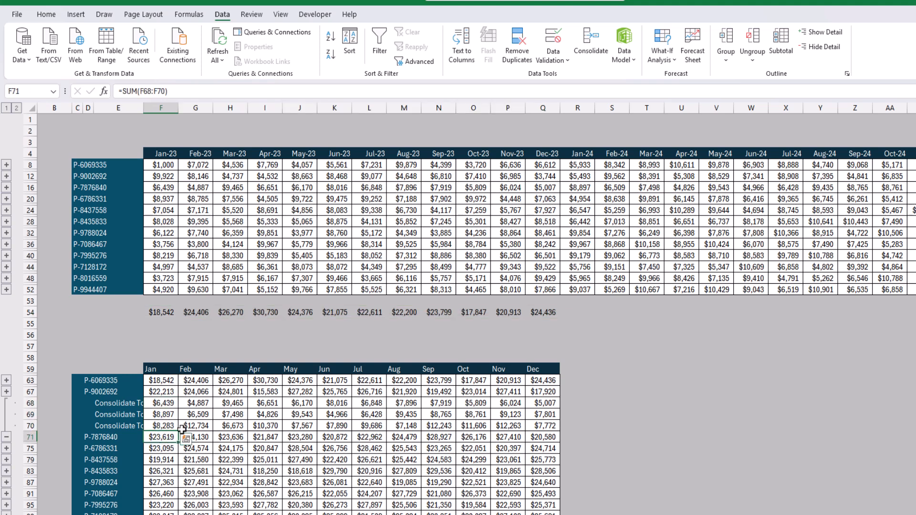